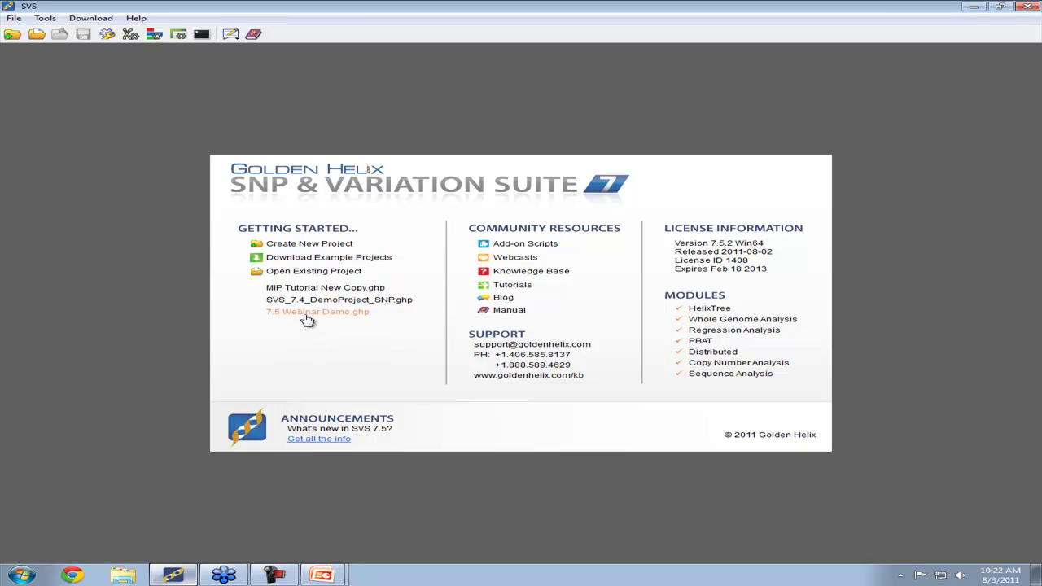
- Load 7.5 Webinar Demo.ghp, dismiss the import options, and open the Chr19 Only - All Active sheet
click(308, 316)
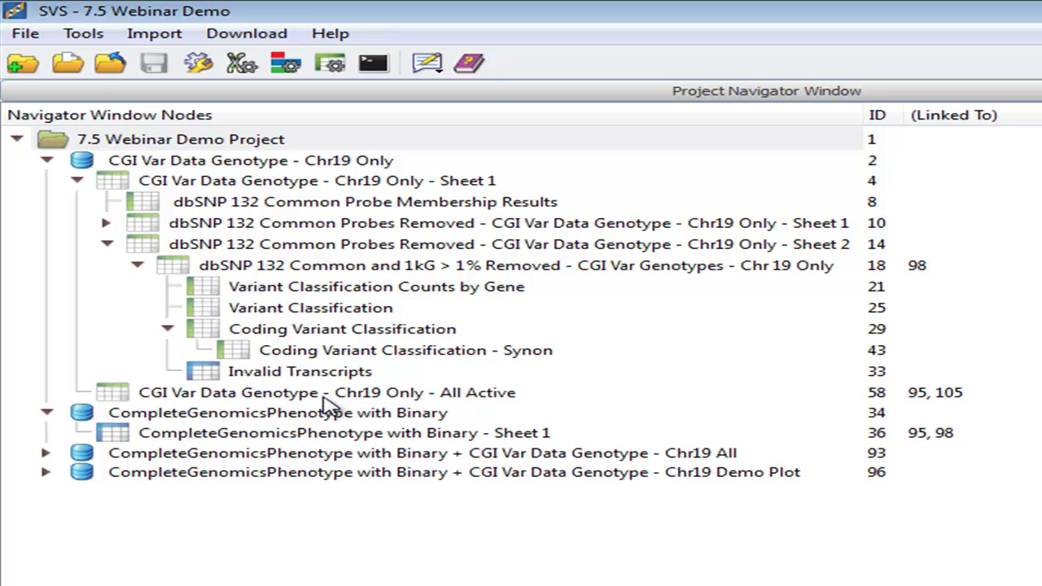
click(179, 34)
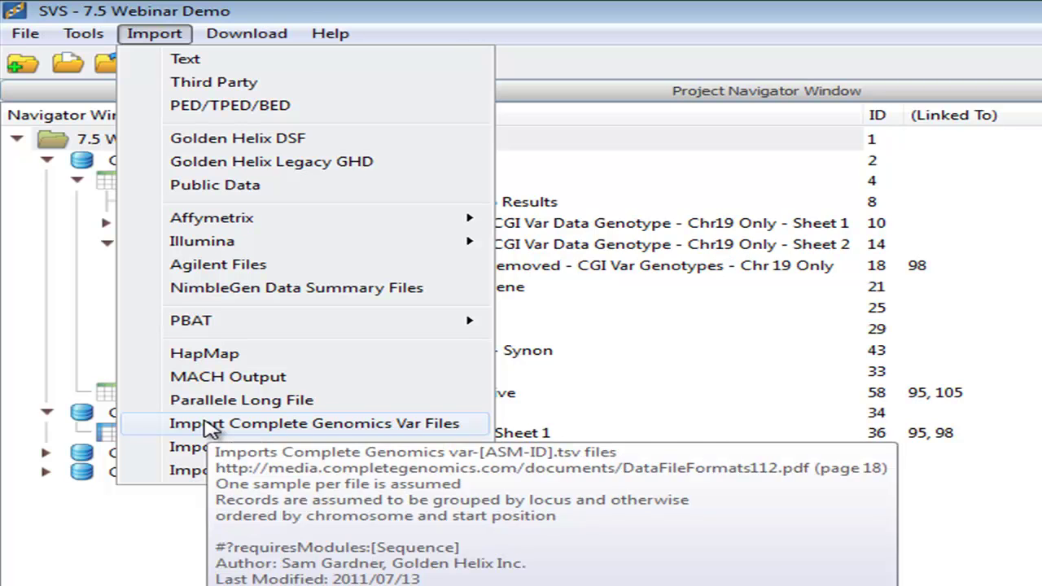
click(161, 518)
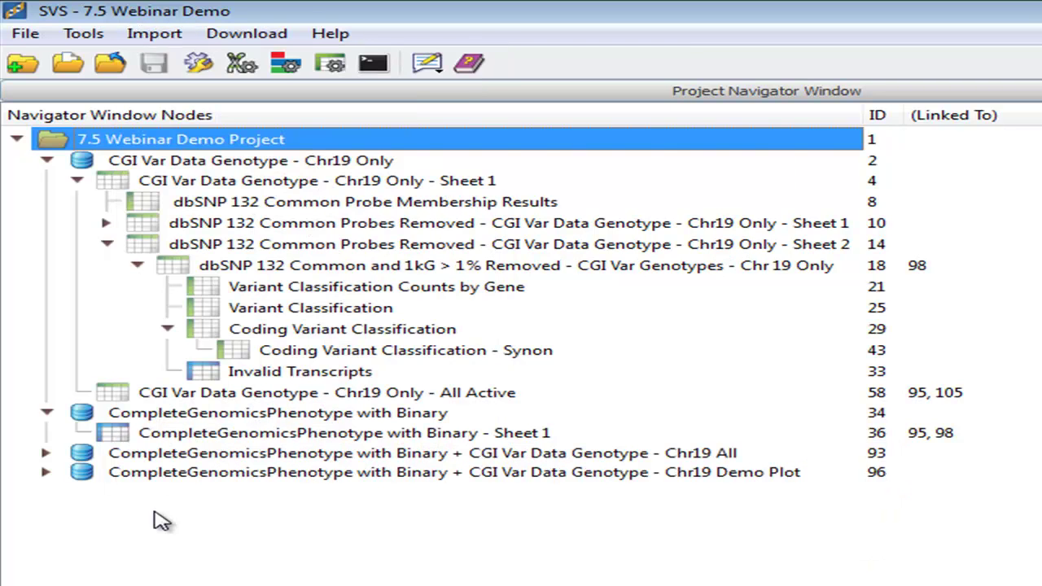
double_click(460, 401)
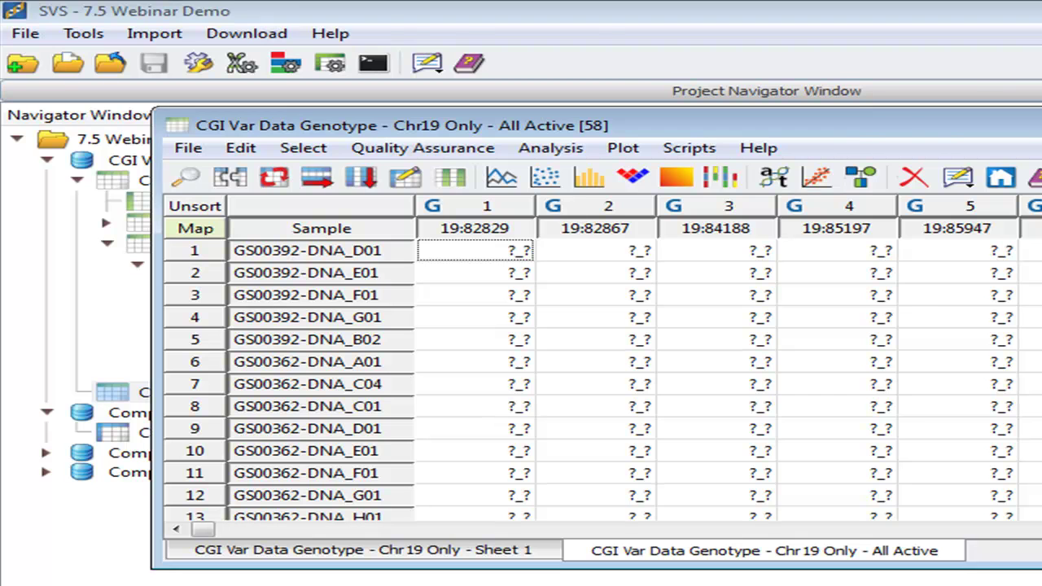
- Maximize the All Active sheet, show the Map chromosome/position/reference rows, and scroll right through the variants
key(super+Up)
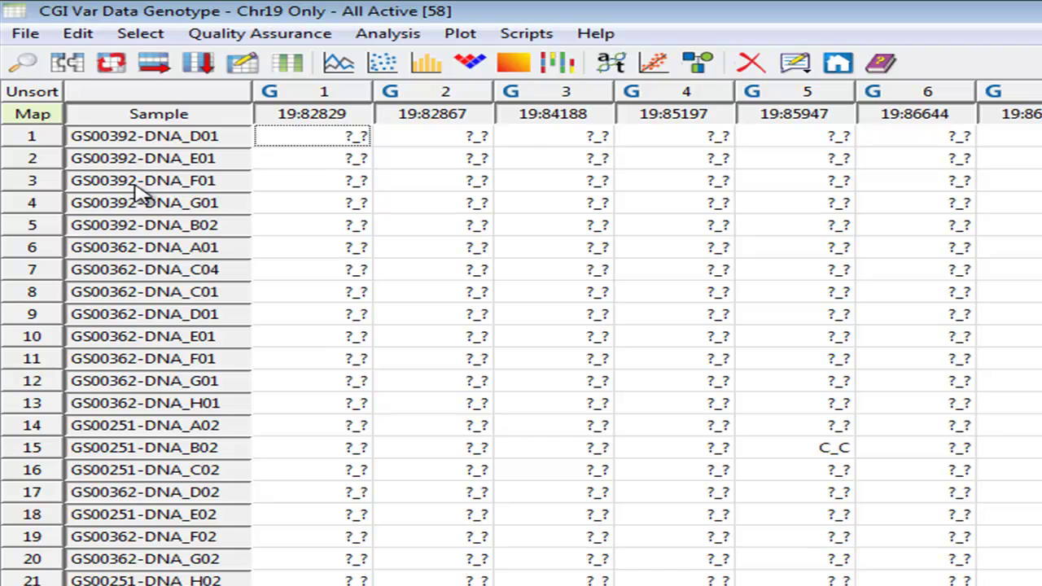
click(37, 116)
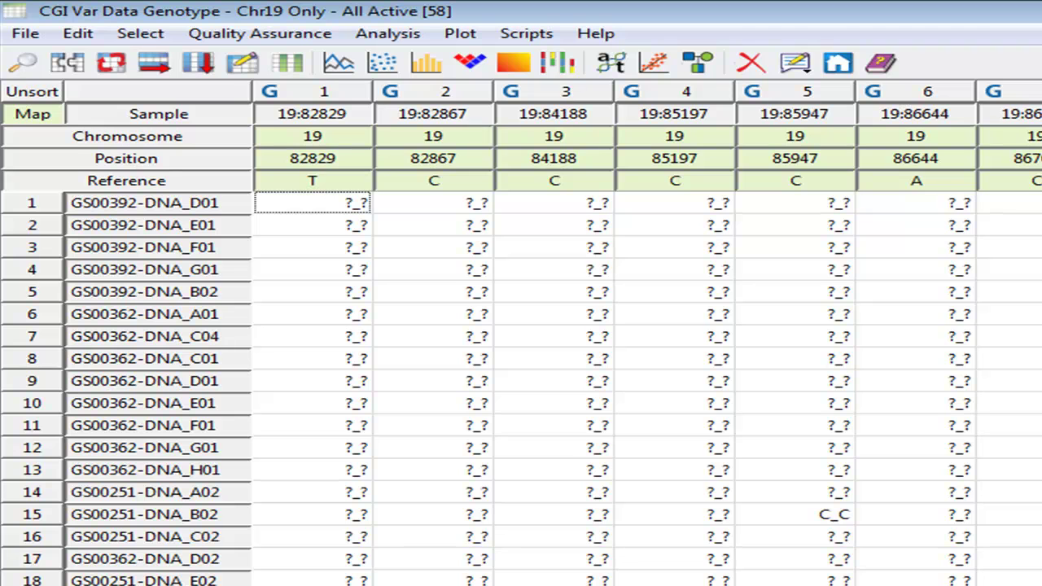
scroll(647, 342, right, 4)
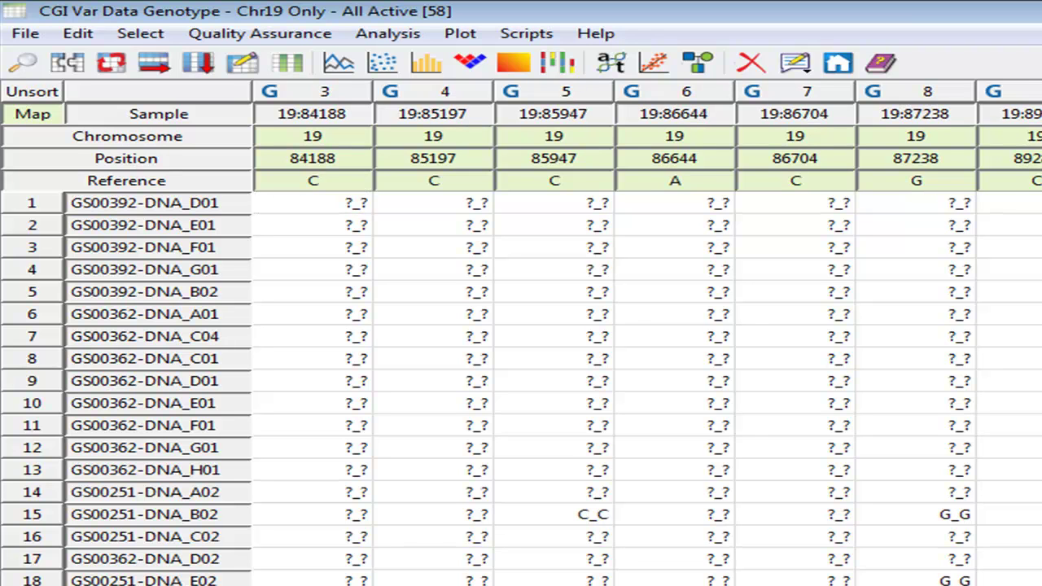
scroll(647, 342, right, 3)
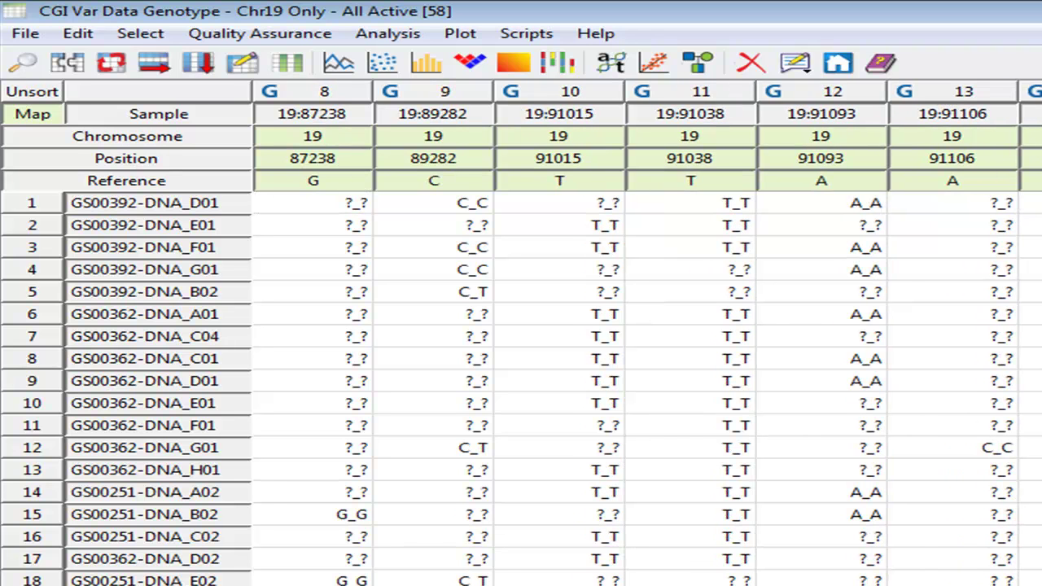
scroll(647, 342, right, 3)
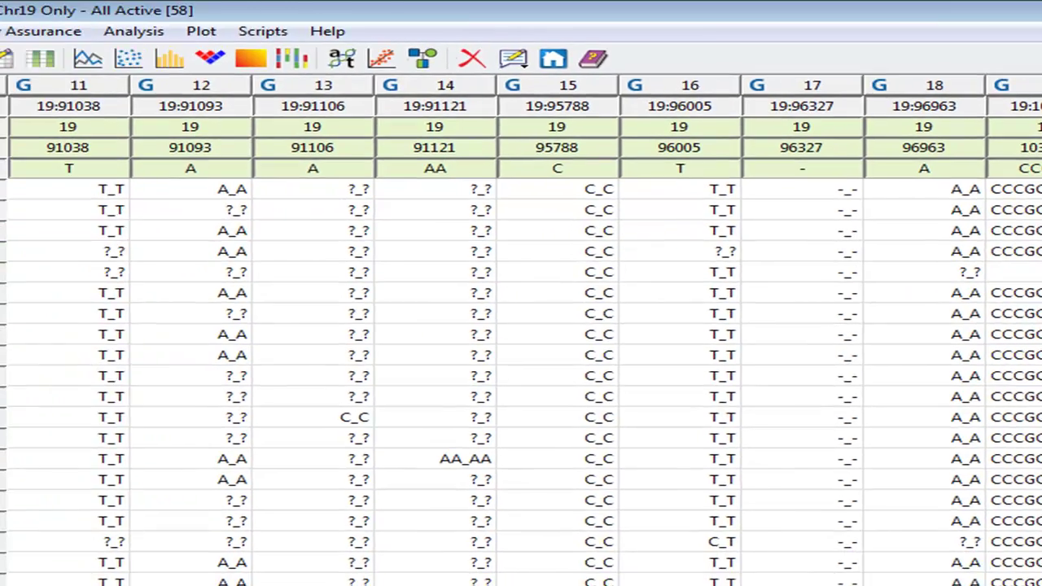
- Go to Select > Filter by Annotation > Filter by Probe Track Membership
click(112, 24)
mouse_move(135, 53)
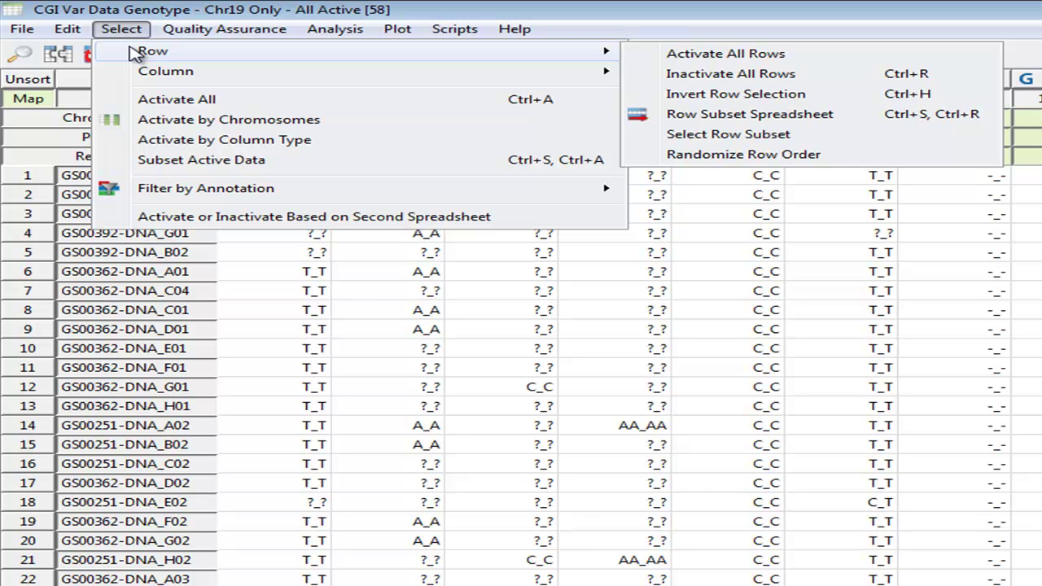
mouse_move(312, 191)
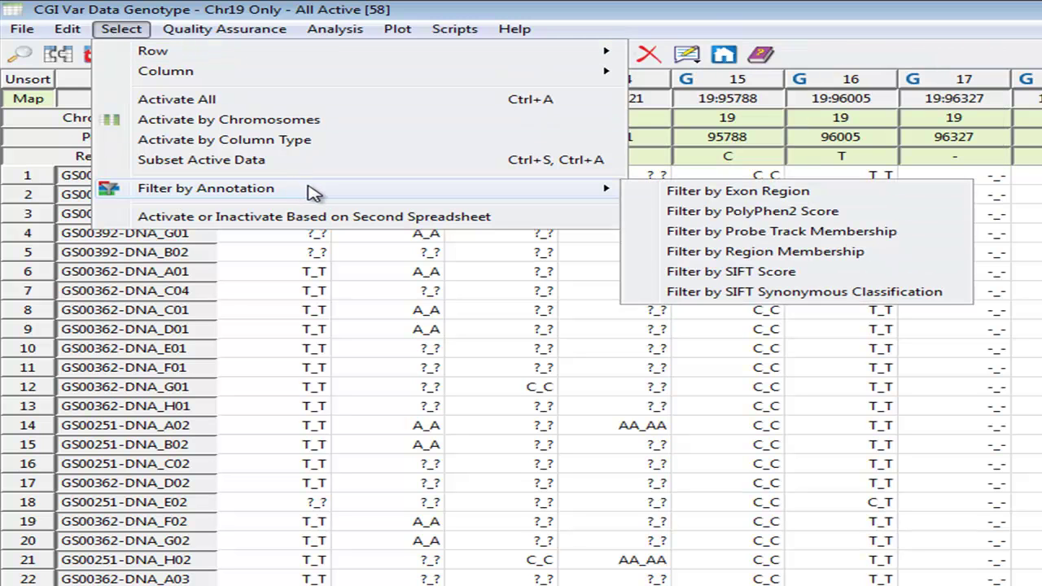
- Run a probe track filter that inactivates markers present in Common SNPs 132, UCSC
click(768, 237)
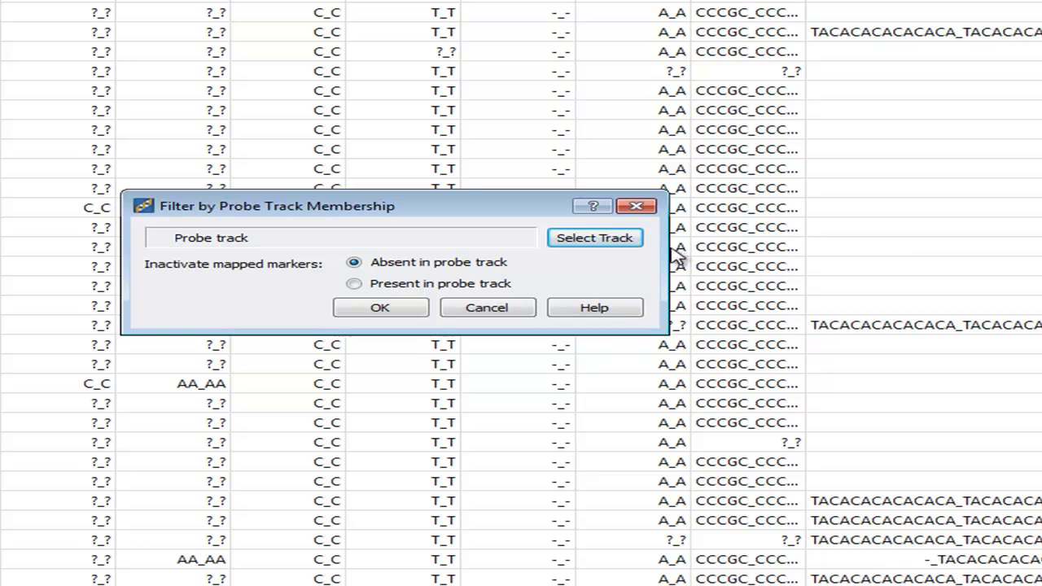
drag(668, 248, 959, 243)
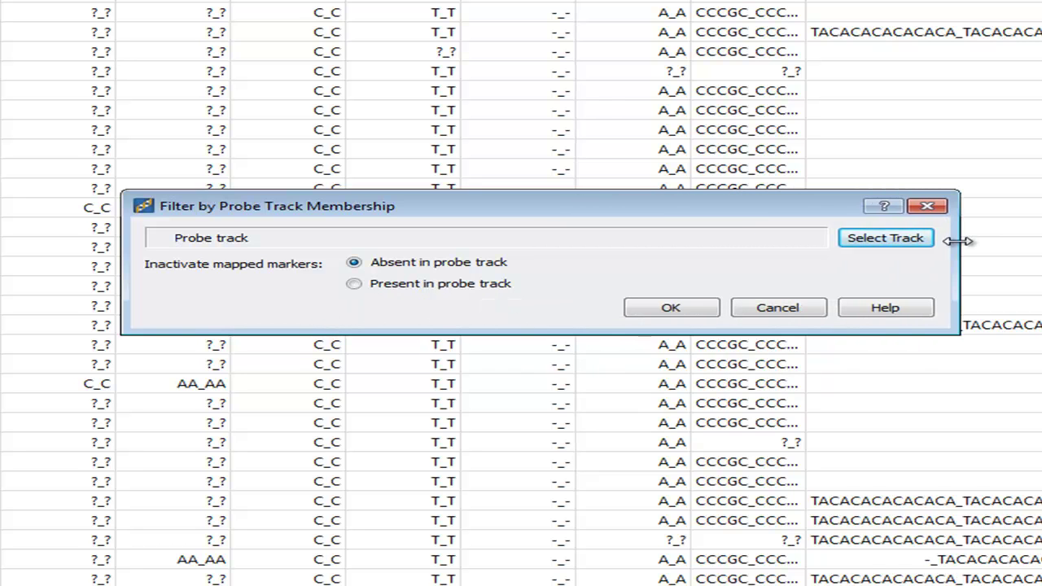
click(896, 244)
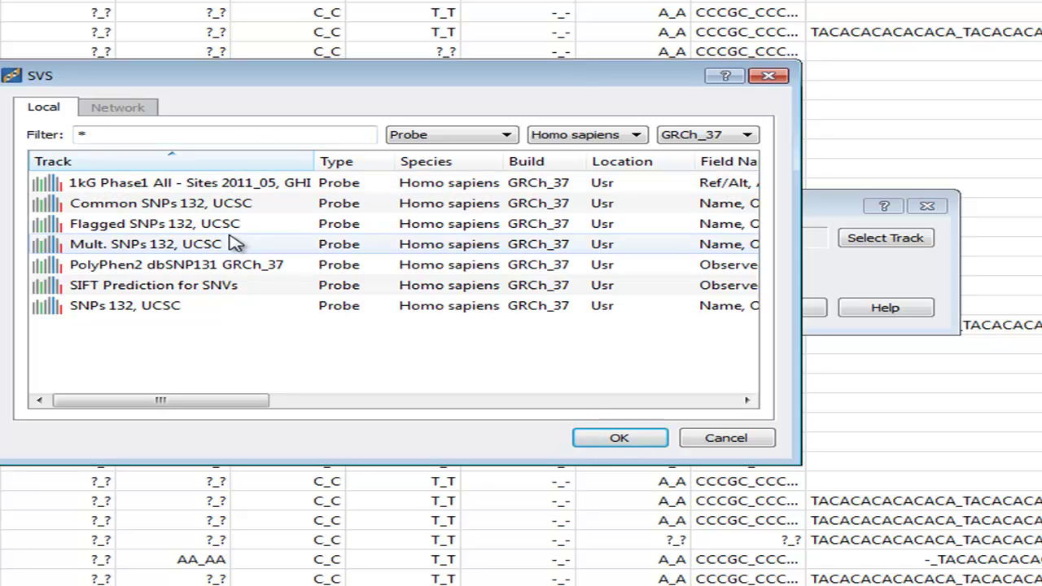
click(123, 206)
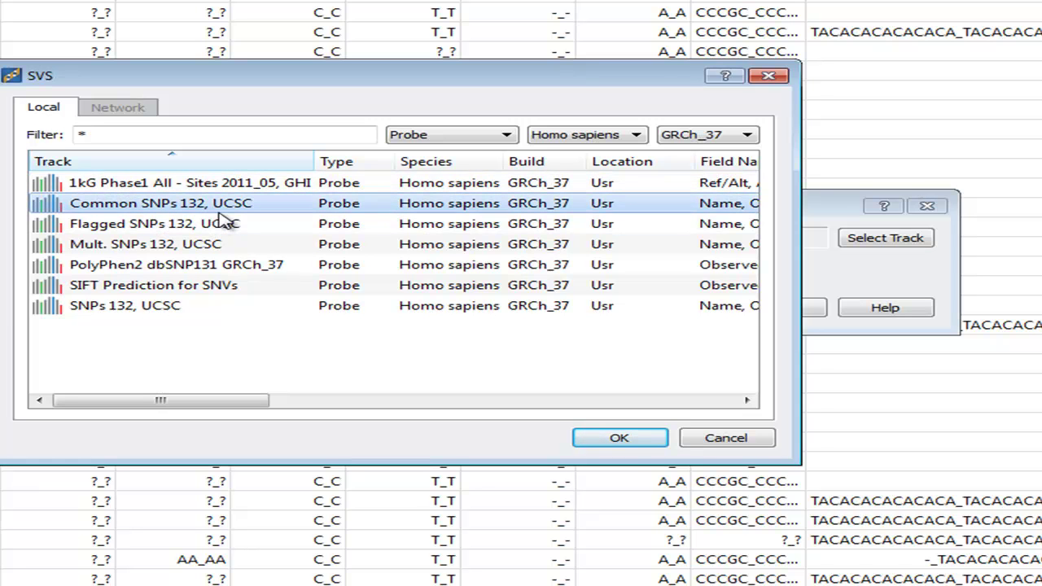
click(620, 439)
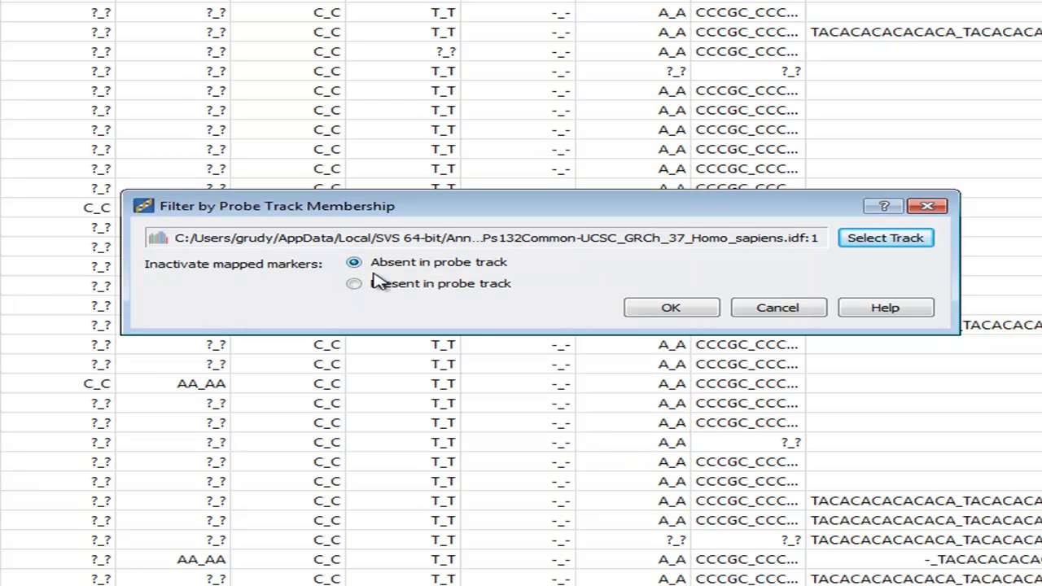
click(483, 293)
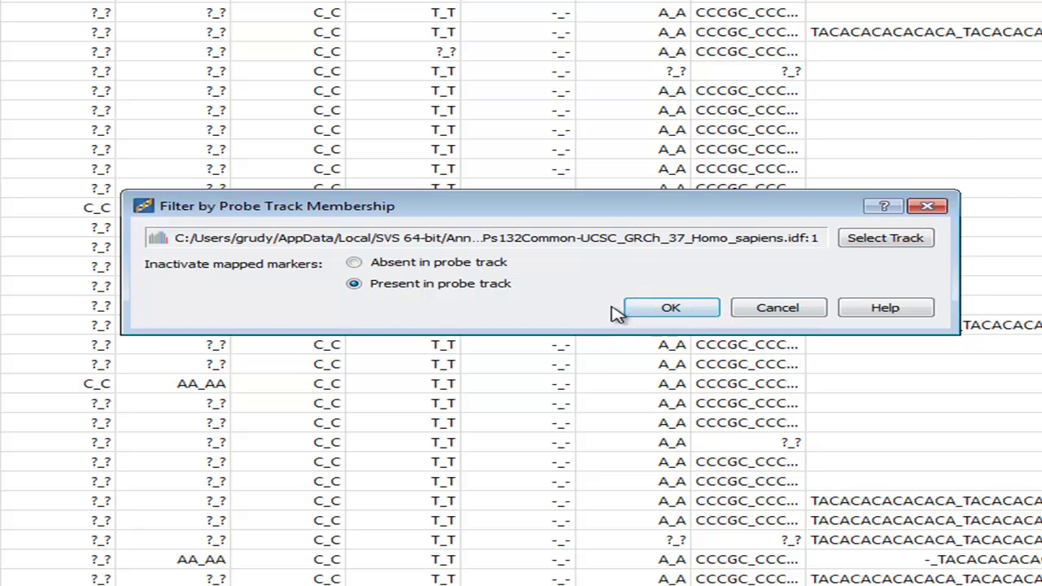
click(692, 311)
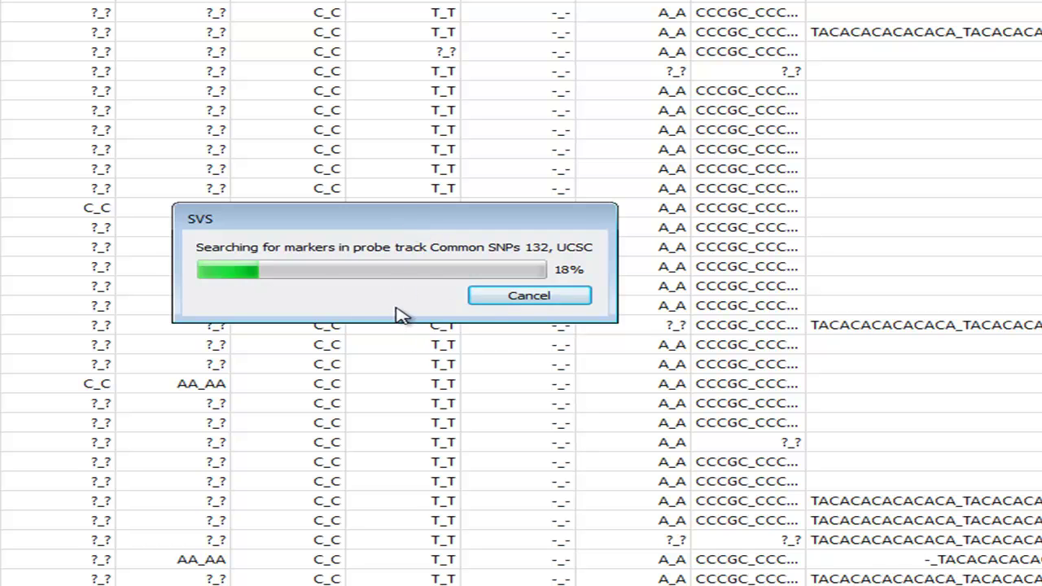
- Cancel the common-SNP search, then open and maximize the dbSNP 132 Common Probe Membership Results sheet
click(516, 298)
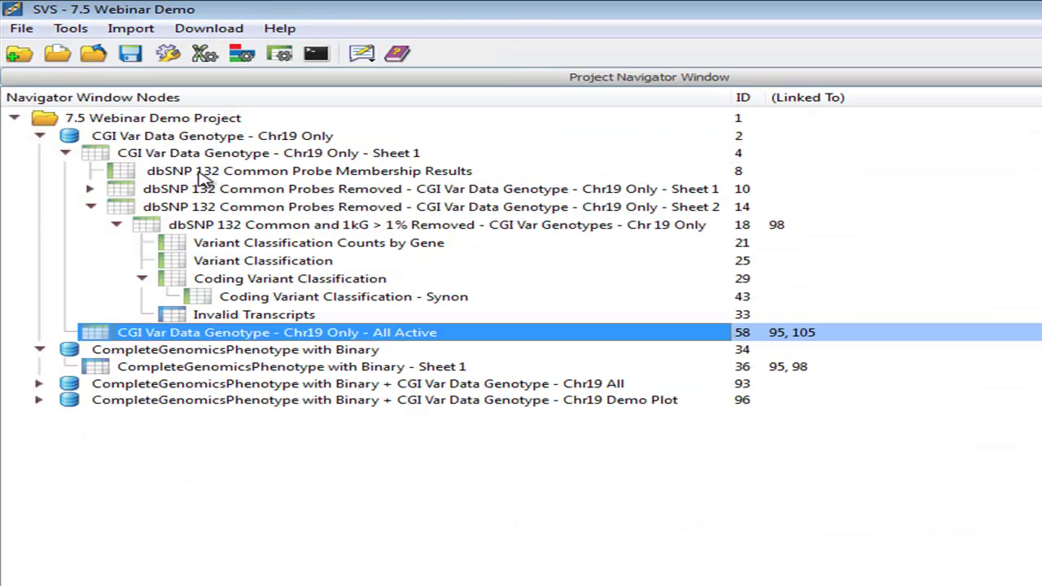
double_click(466, 173)
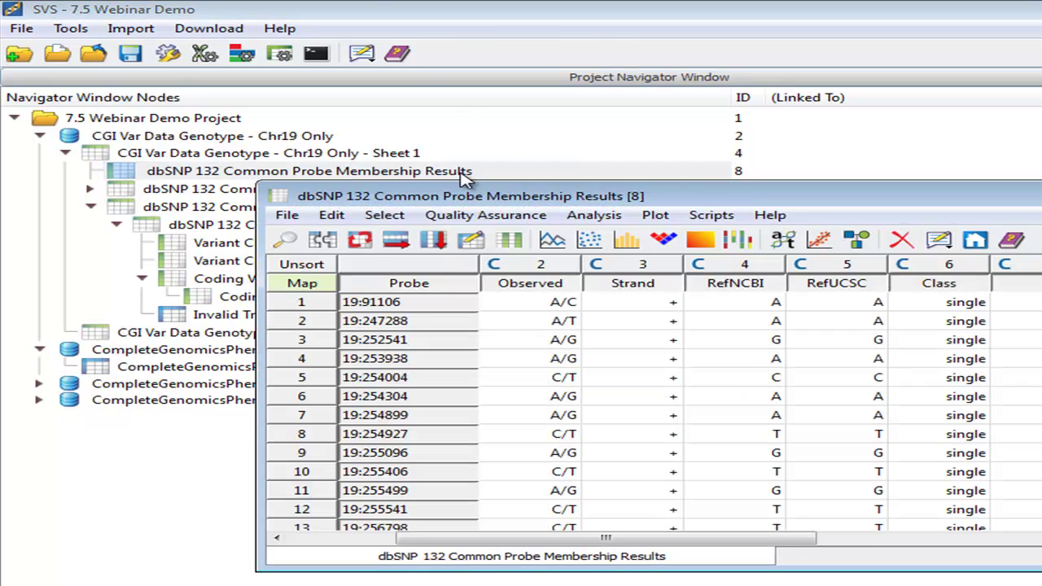
double_click(627, 197)
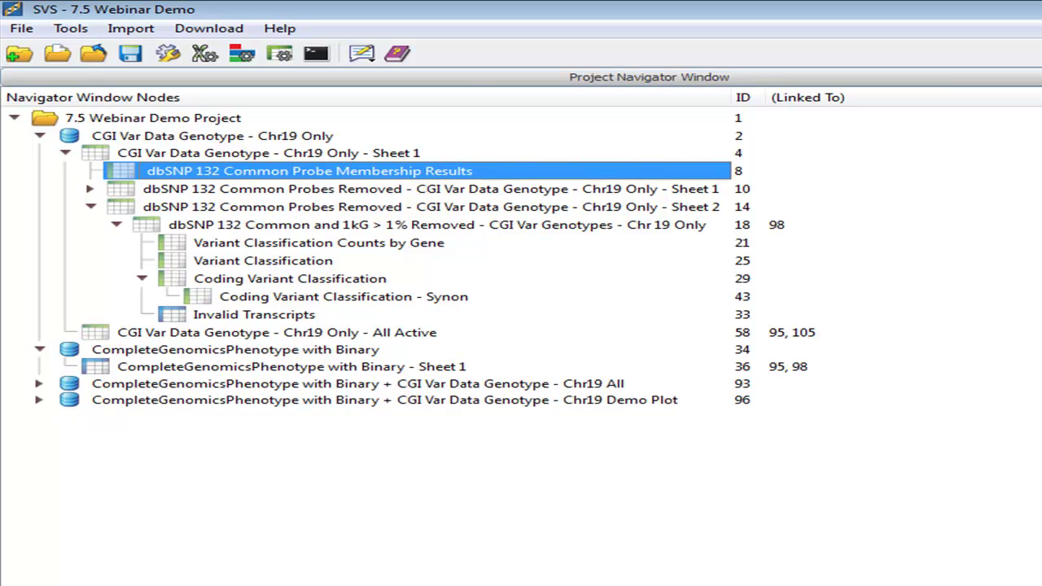
- Open and maximize Chr19 Only - Sheet 1, then make a Column Subset Spreadsheet from its active columns
double_click(187, 158)
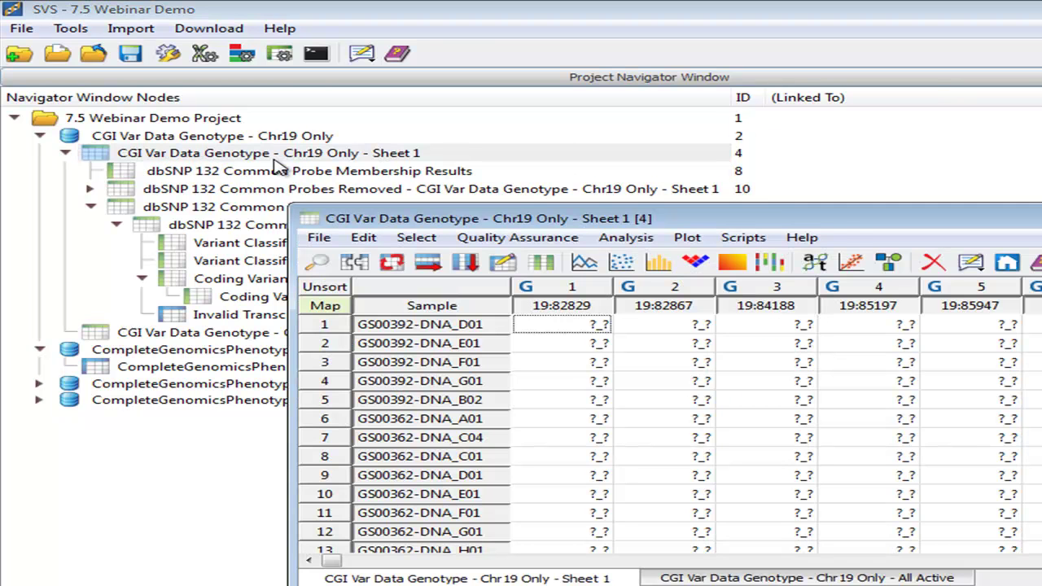
double_click(847, 228)
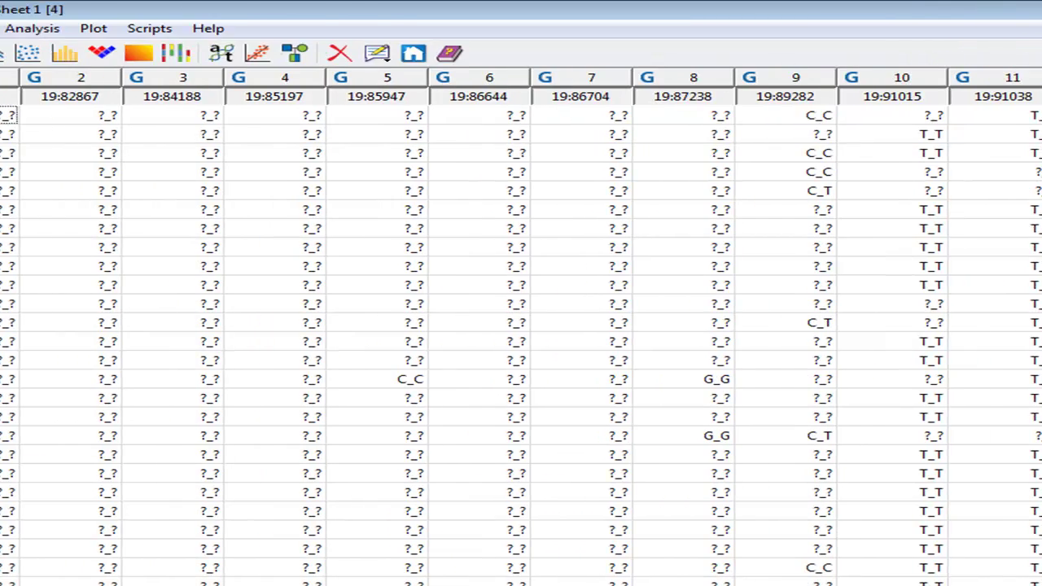
click(119, 28)
mouse_move(134, 71)
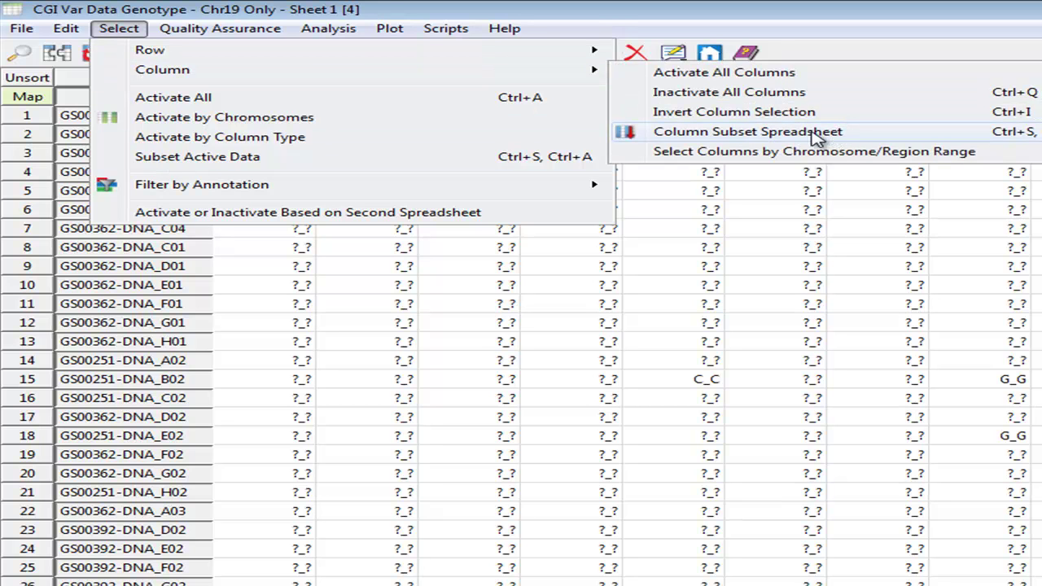
click(688, 139)
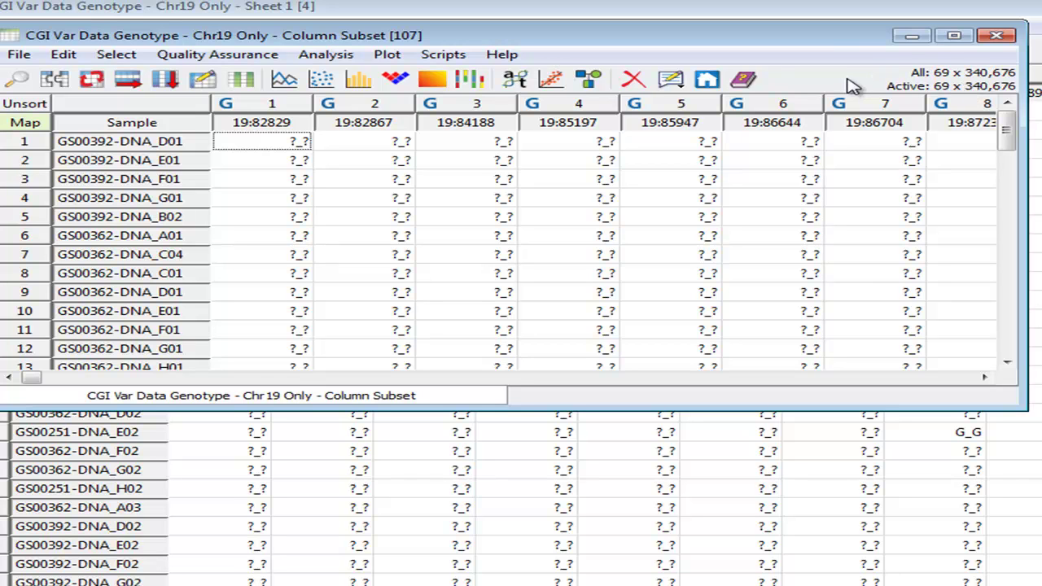
- Run a probe track filter inactivating markers present in 1kG Phase1 All - Sites 2011_05, GHI
click(114, 55)
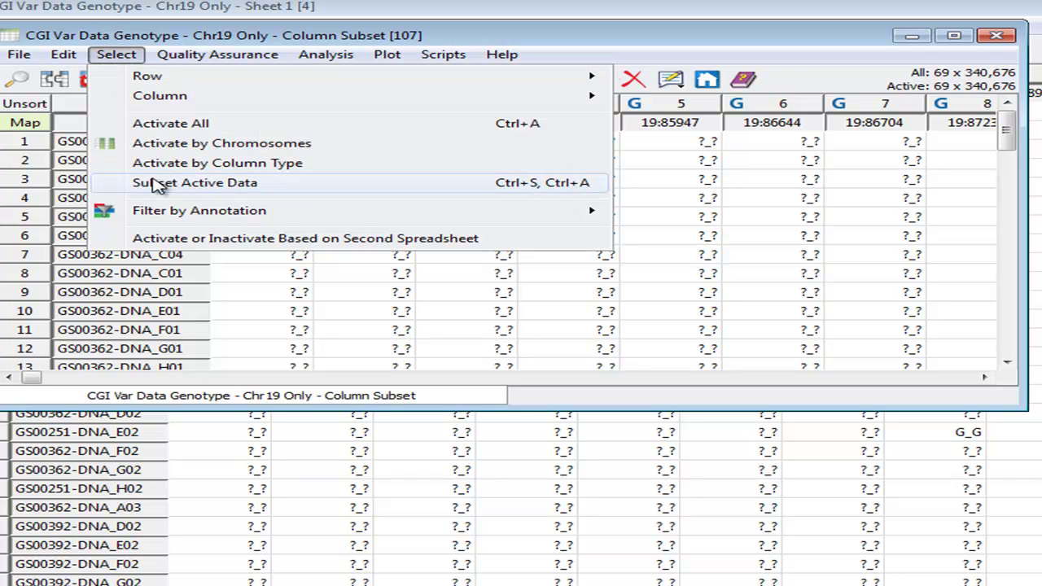
mouse_move(165, 216)
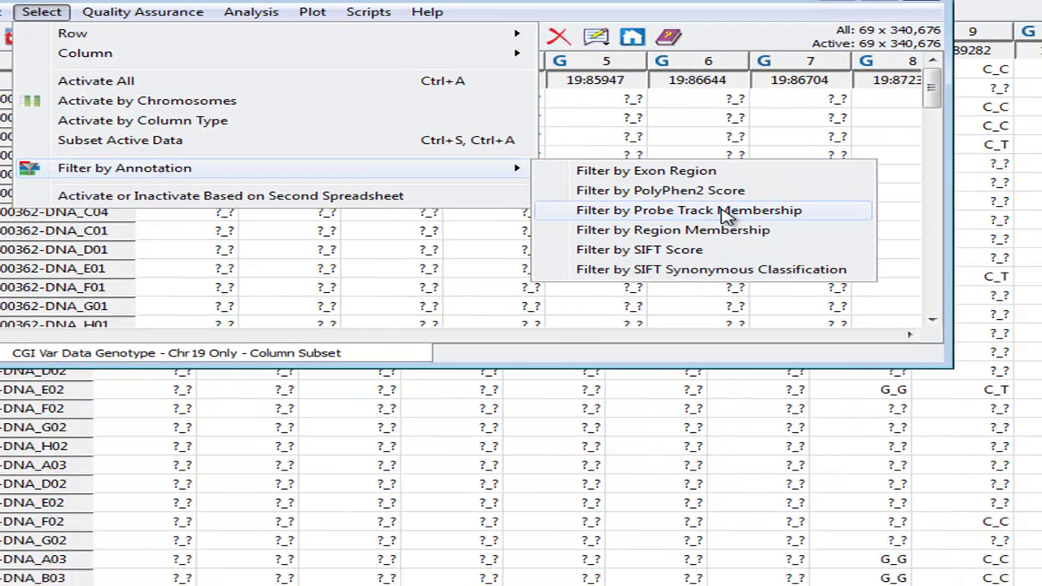
click(802, 249)
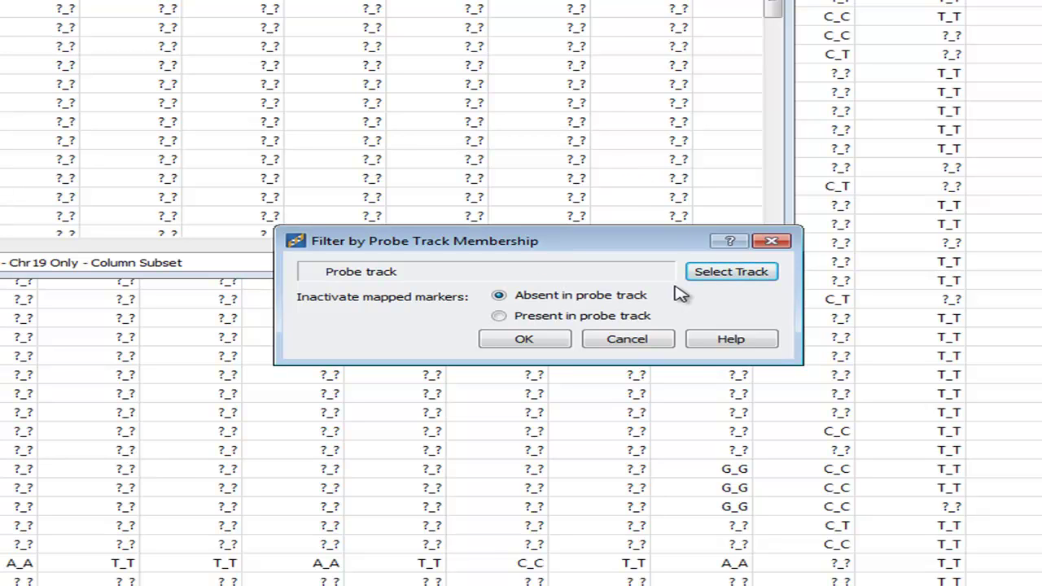
click(705, 272)
click(361, 222)
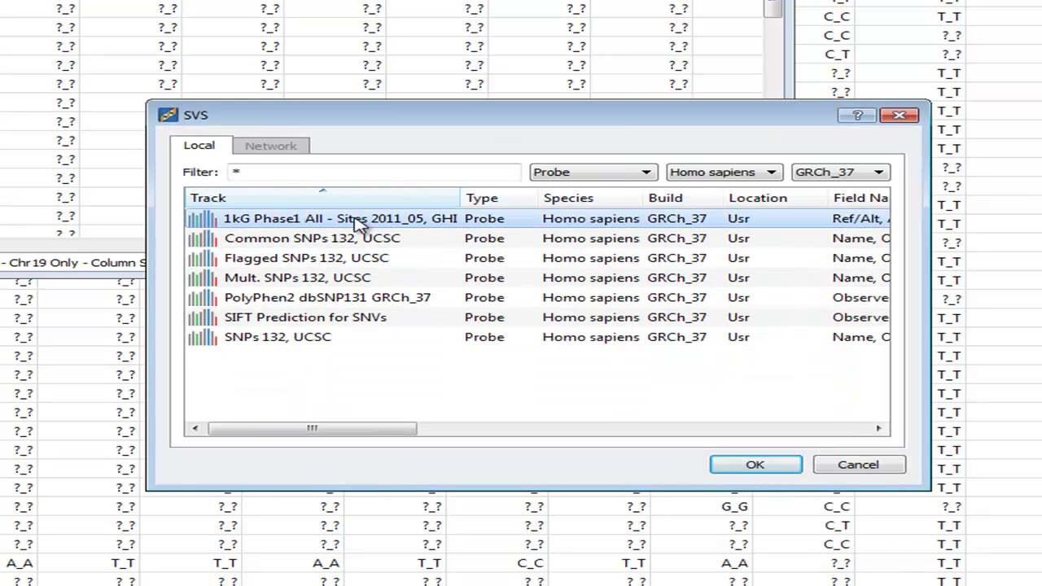
click(742, 467)
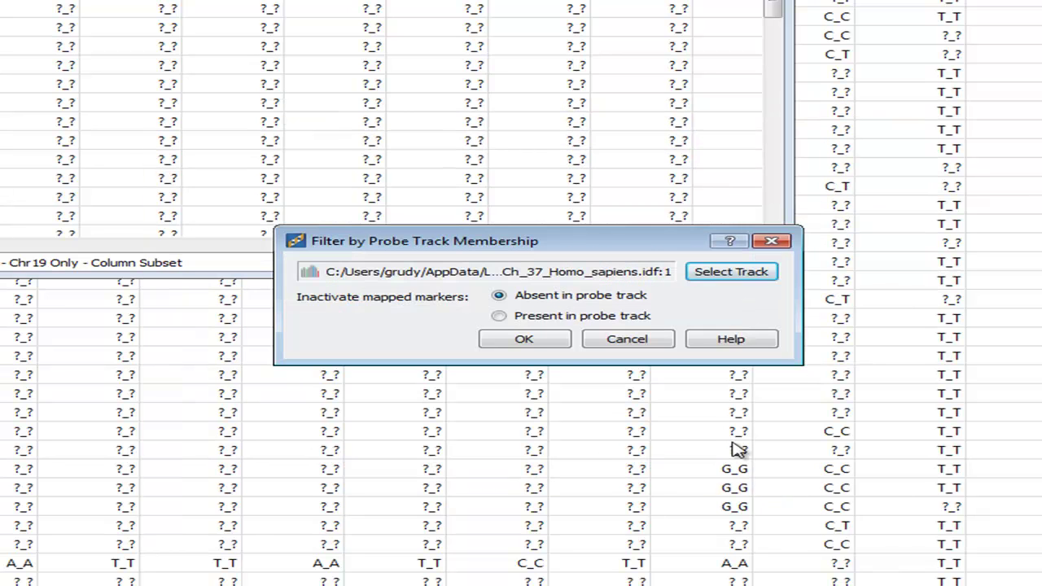
click(525, 317)
click(523, 340)
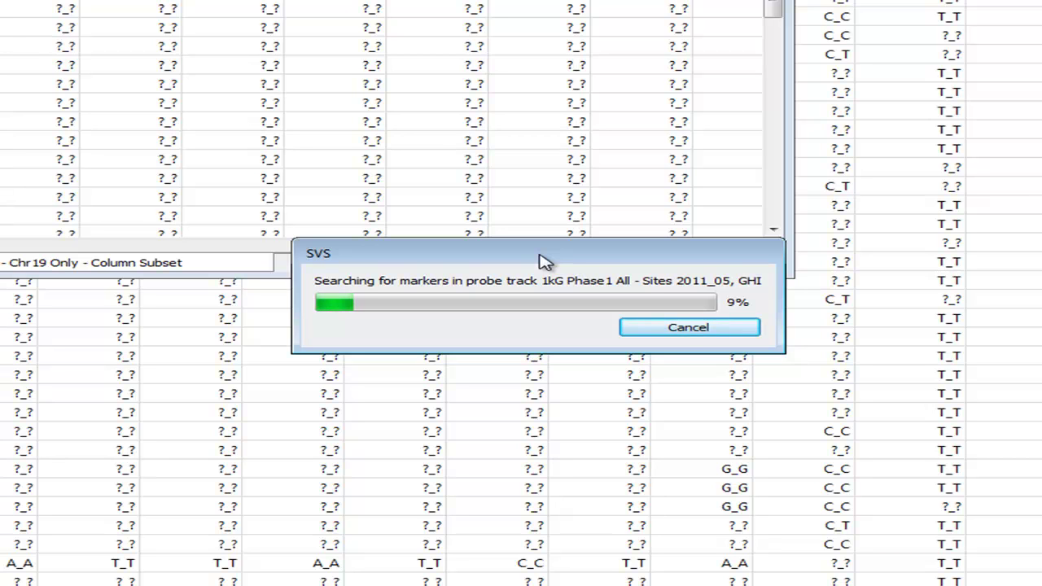
- Cancel the 1kG search and open the 1kG Phase 1 Probe Track Membership results sheet
click(679, 330)
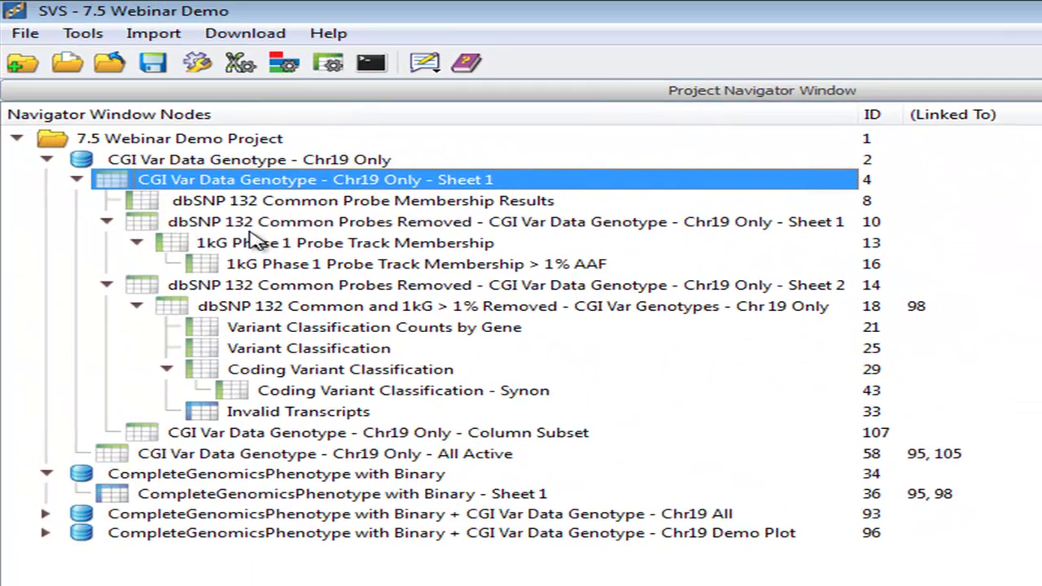
double_click(251, 242)
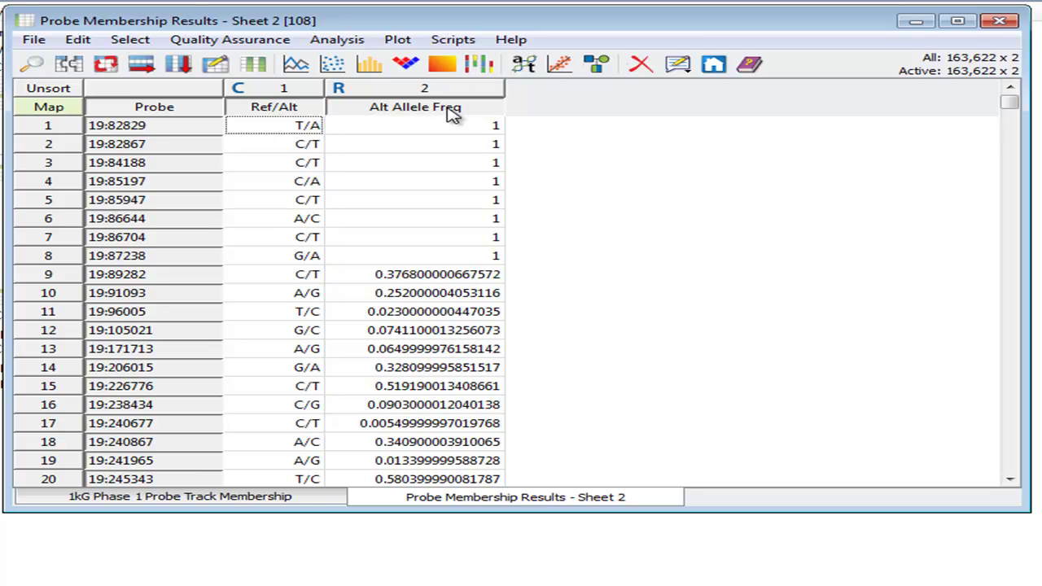
- Activate only probes with Alt Allele Freq >= 0.01 using Activate By Threshold
right_click(452, 114)
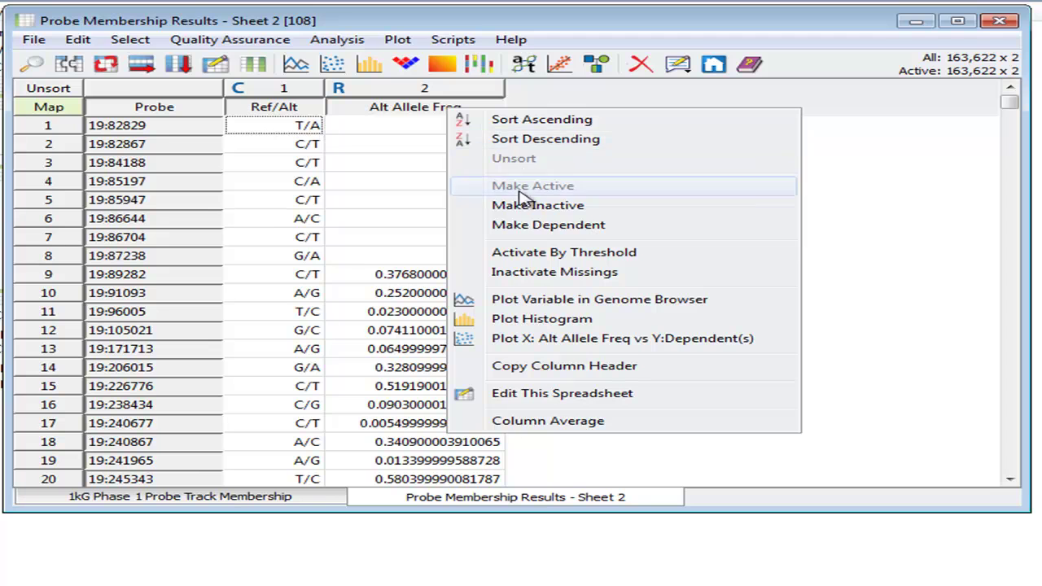
click(518, 259)
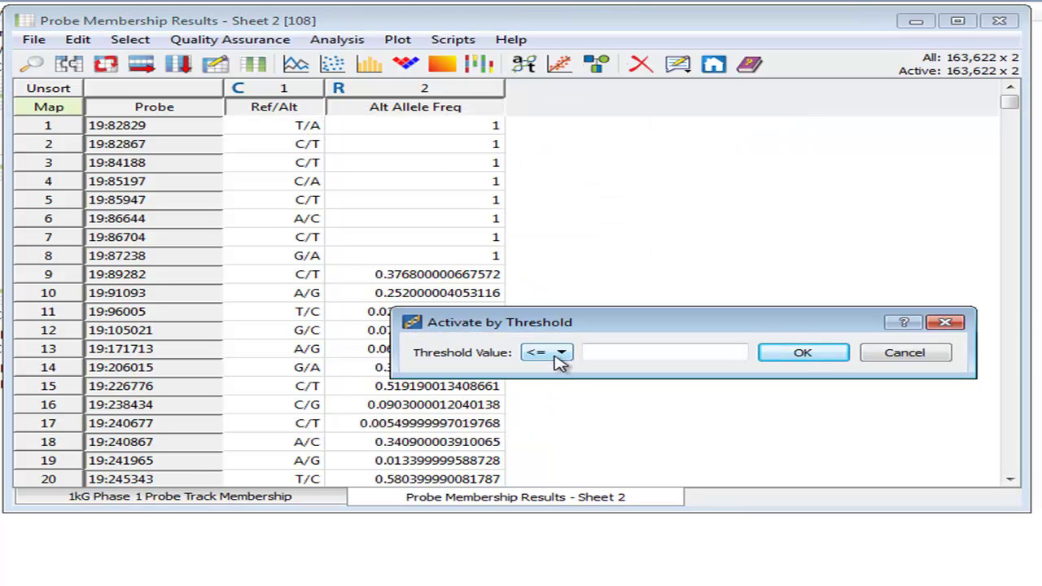
click(558, 352)
click(536, 379)
click(634, 350)
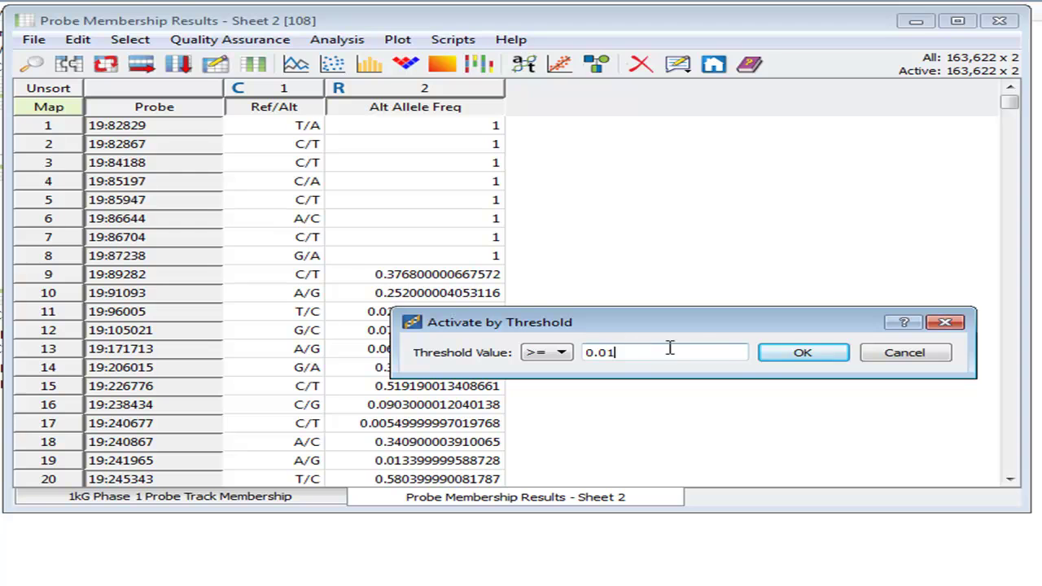
click(806, 358)
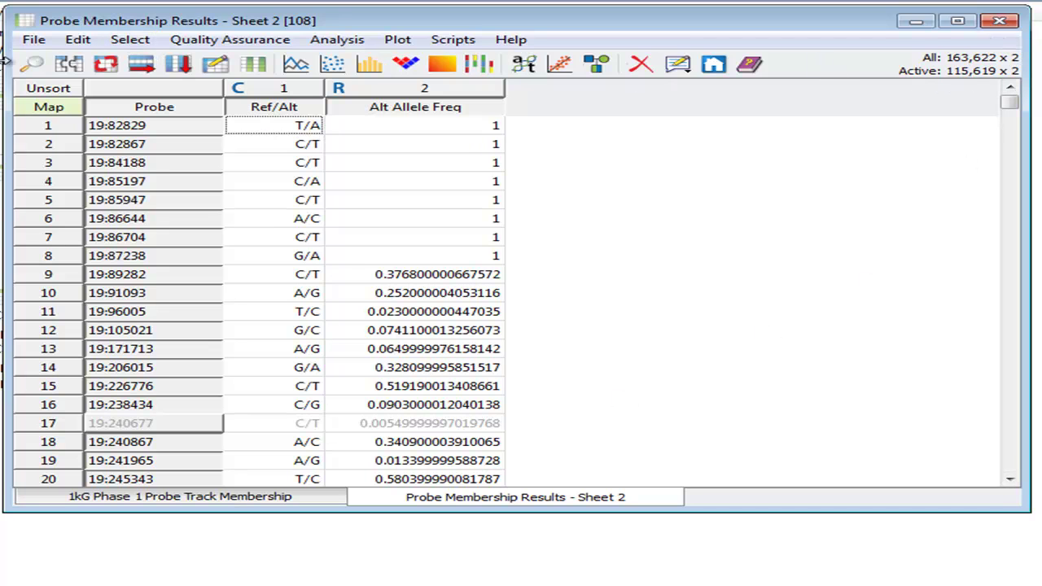
- Create a Row Subset Spreadsheet of the 115,619 active probes, then close it and Sheet 2
click(130, 39)
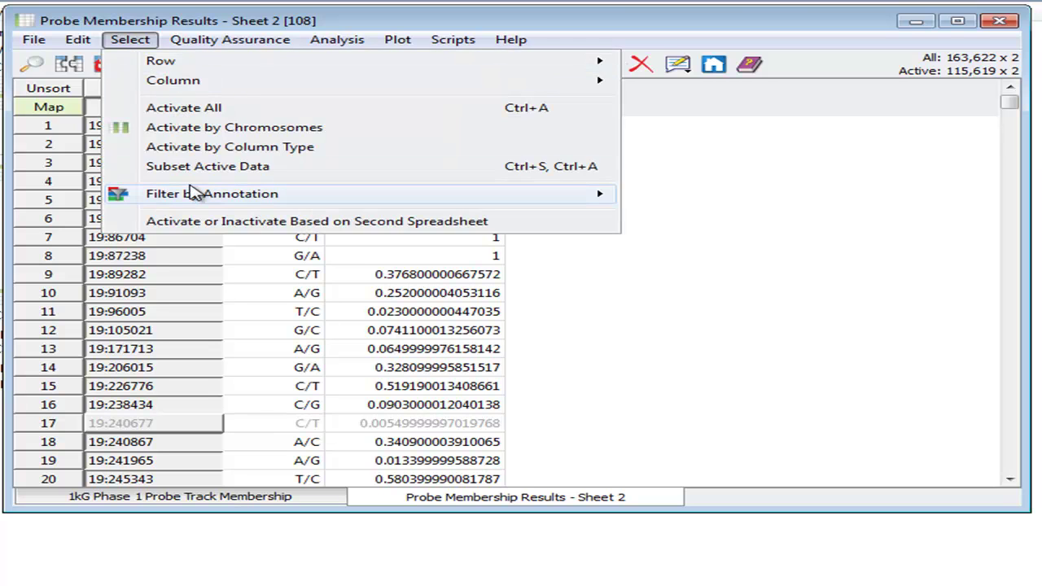
mouse_move(255, 61)
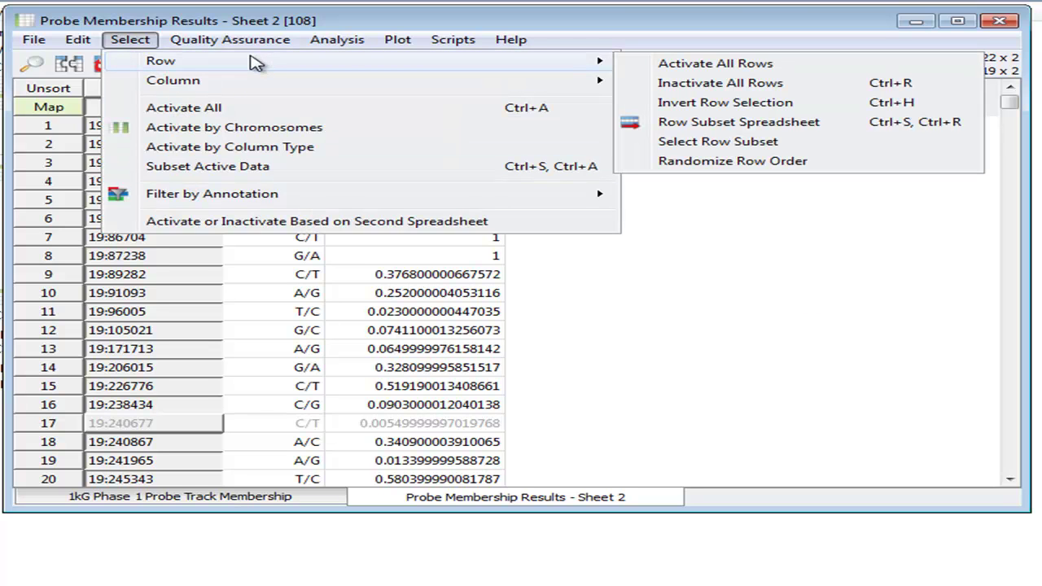
click(712, 128)
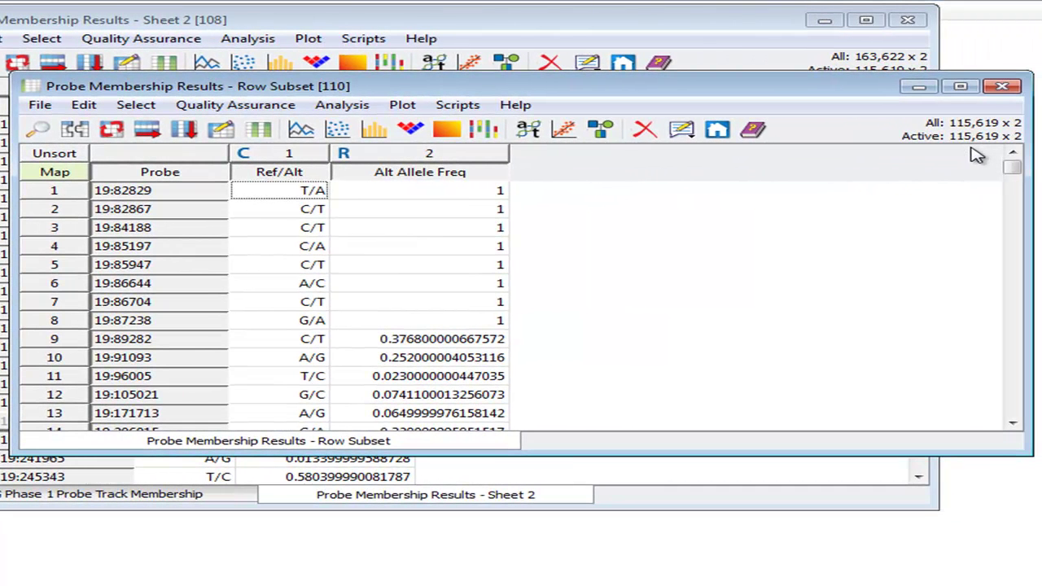
click(1002, 86)
click(1038, 95)
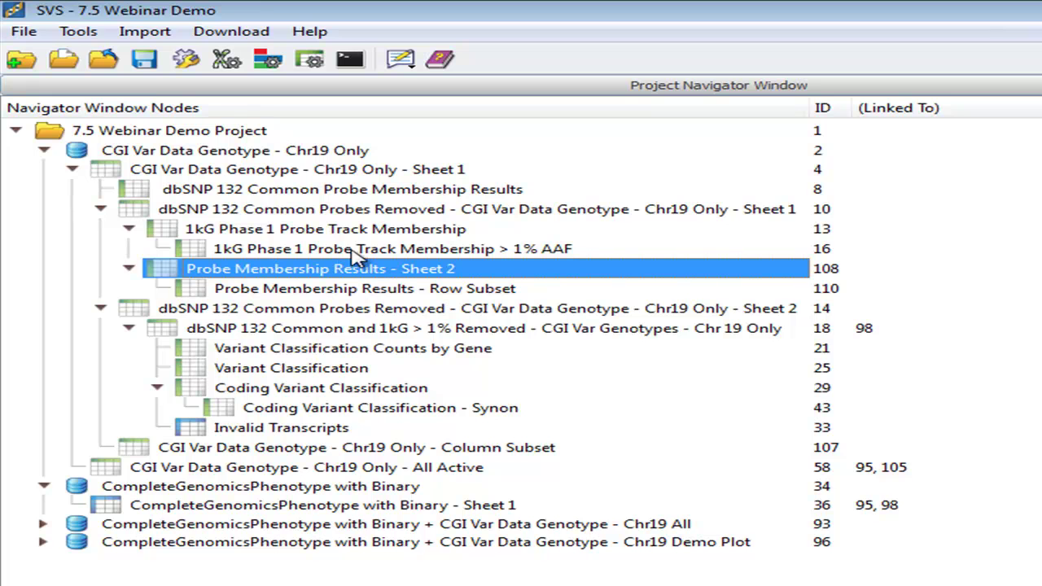
click(527, 251)
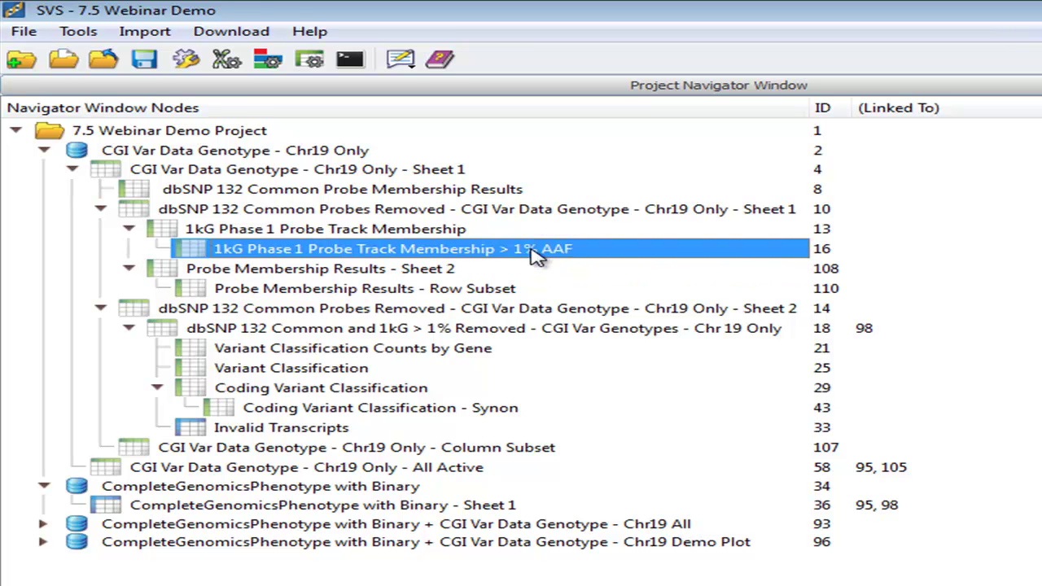
double_click(522, 256)
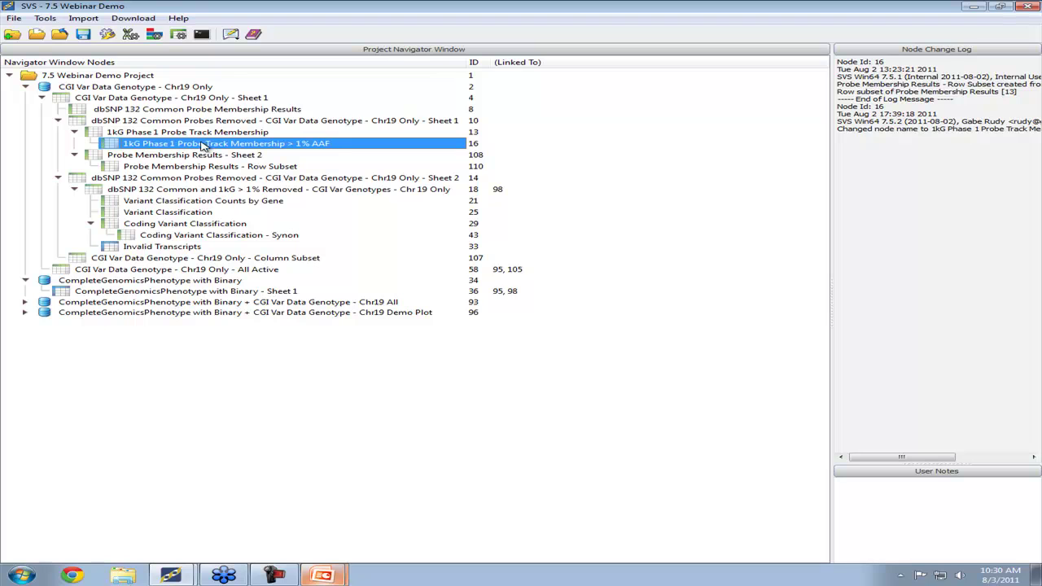
double_click(233, 145)
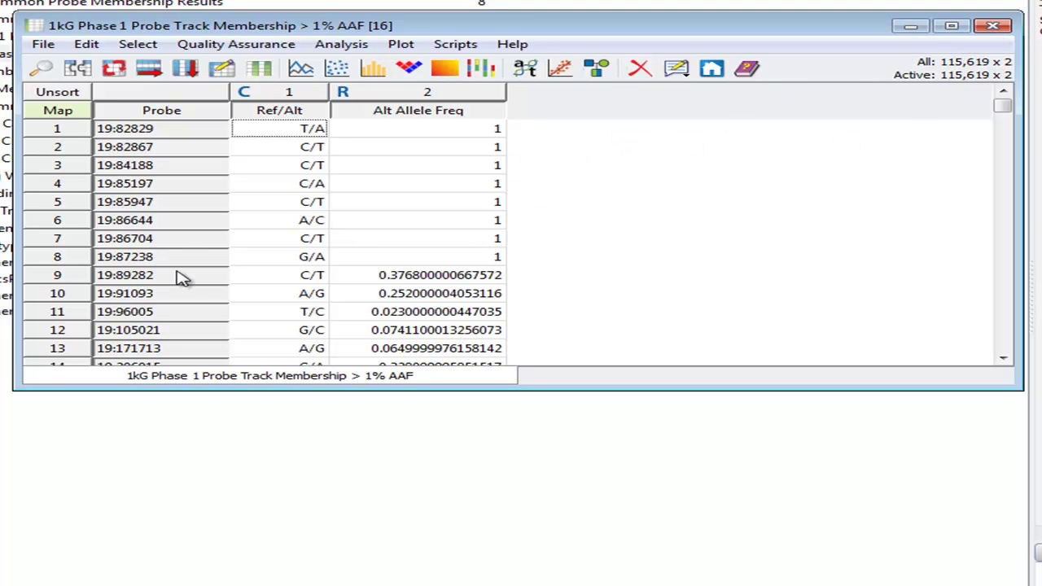
click(993, 31)
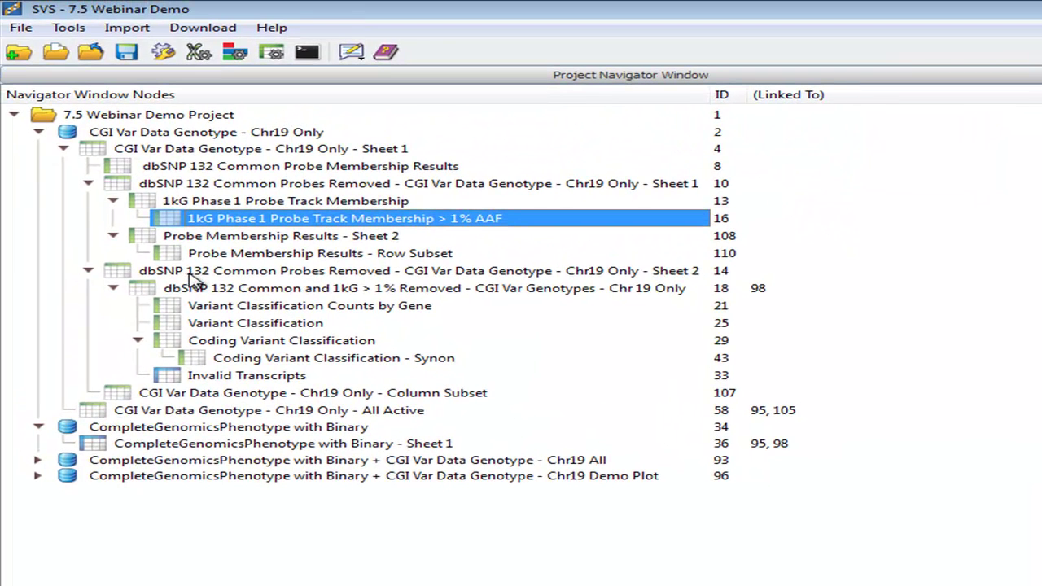
click(309, 275)
click(303, 290)
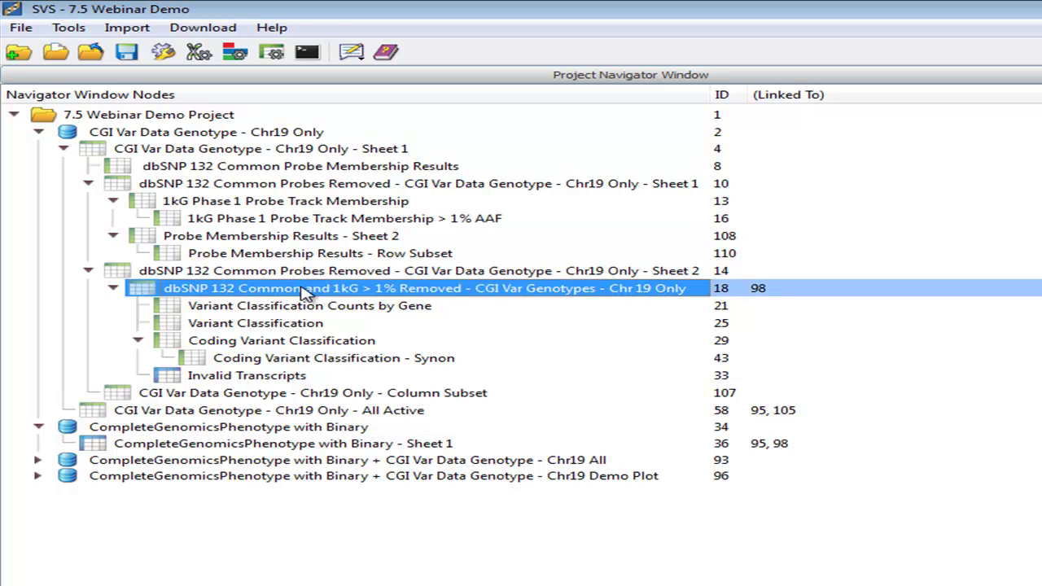
- Open the 69 × 225,057 filtered Chr 19 genotype sheet full-screen and launch Variant Classification
double_click(495, 293)
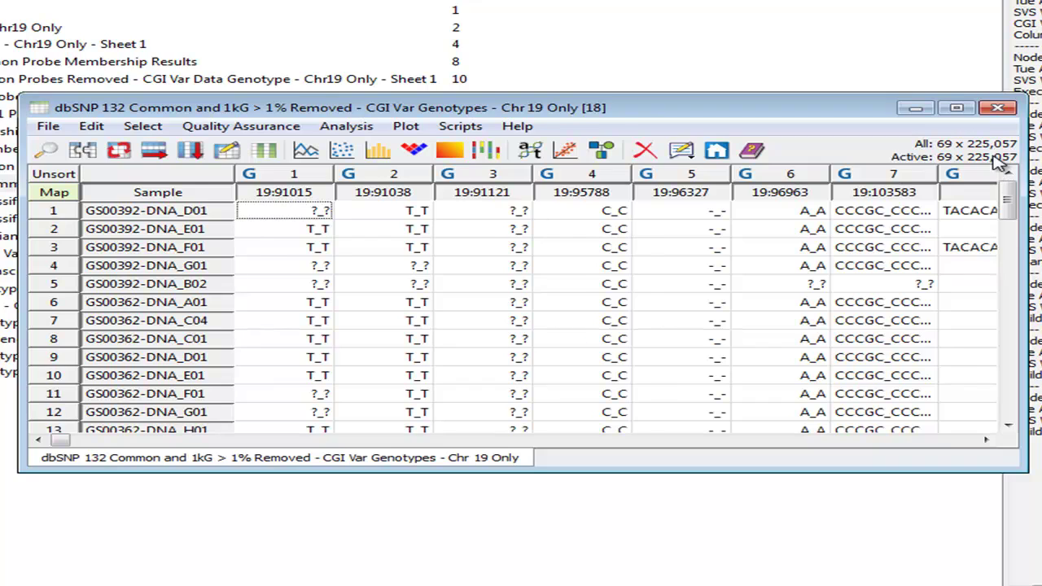
click(956, 107)
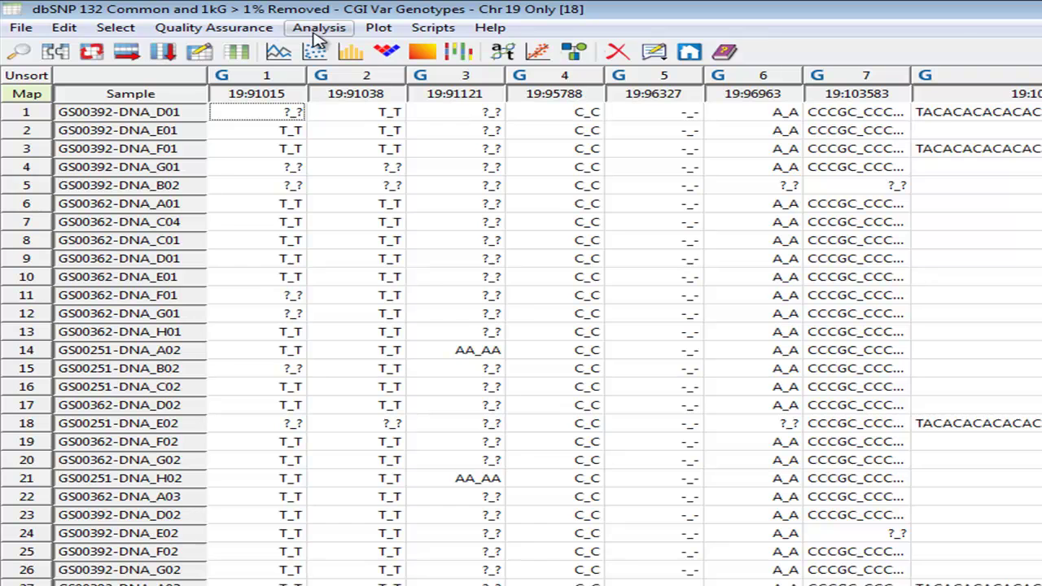
click(319, 32)
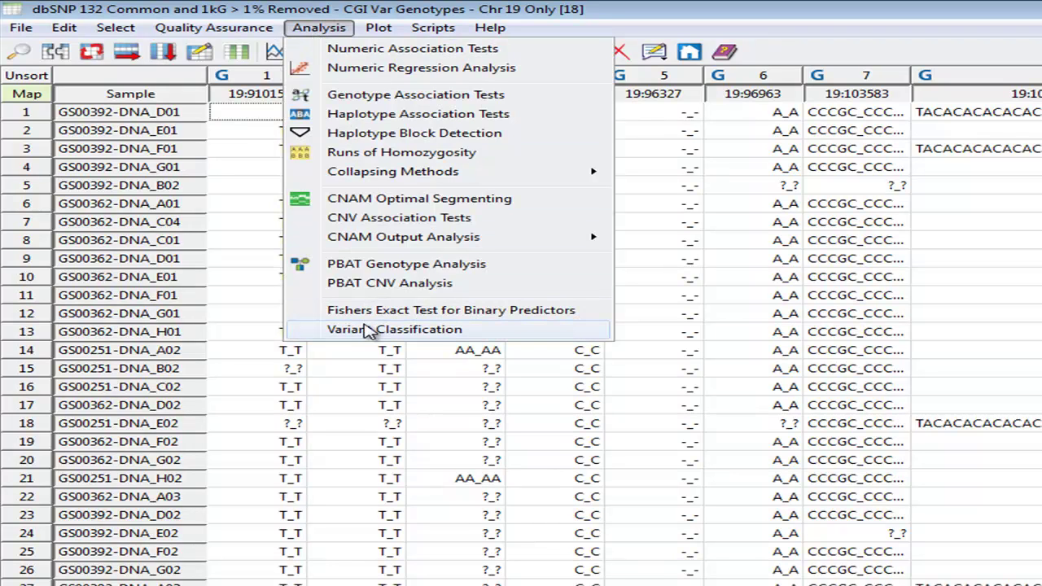
click(373, 330)
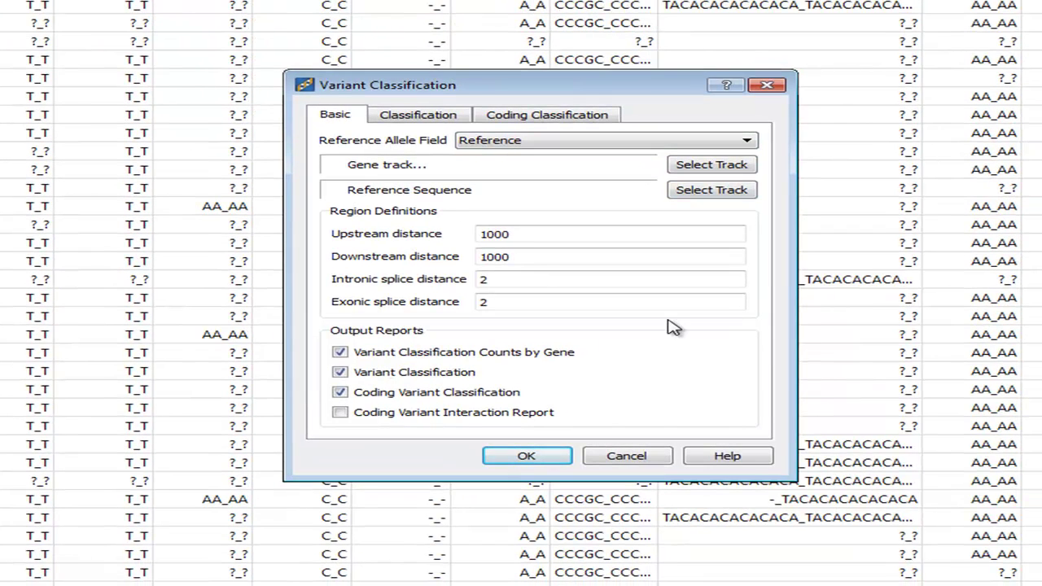
- Read through the Variant Classification help documentation, then close it
click(746, 458)
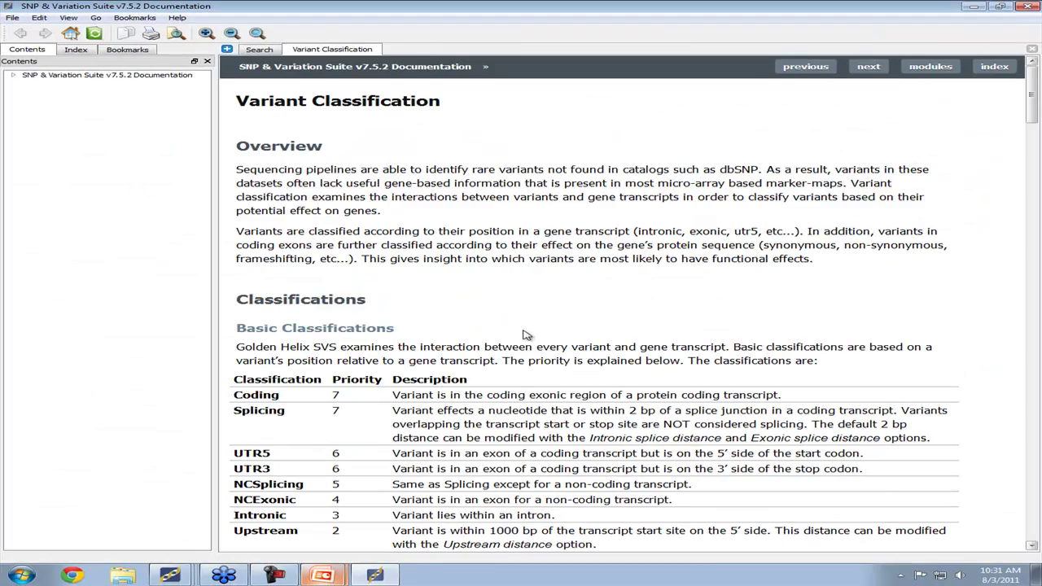
scroll(790, 229, down, 15)
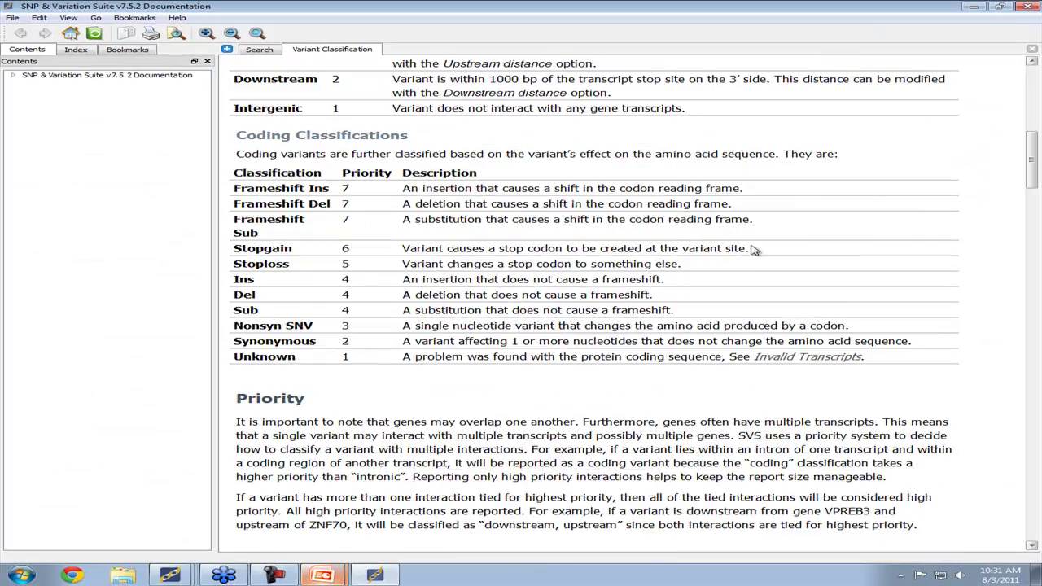
scroll(703, 289, down, 5)
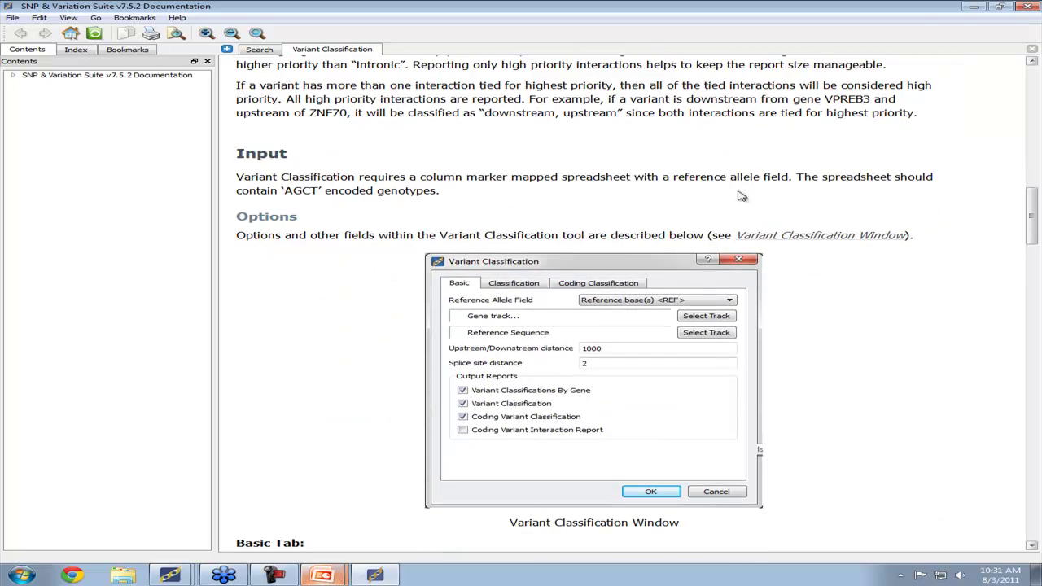
click(1037, 6)
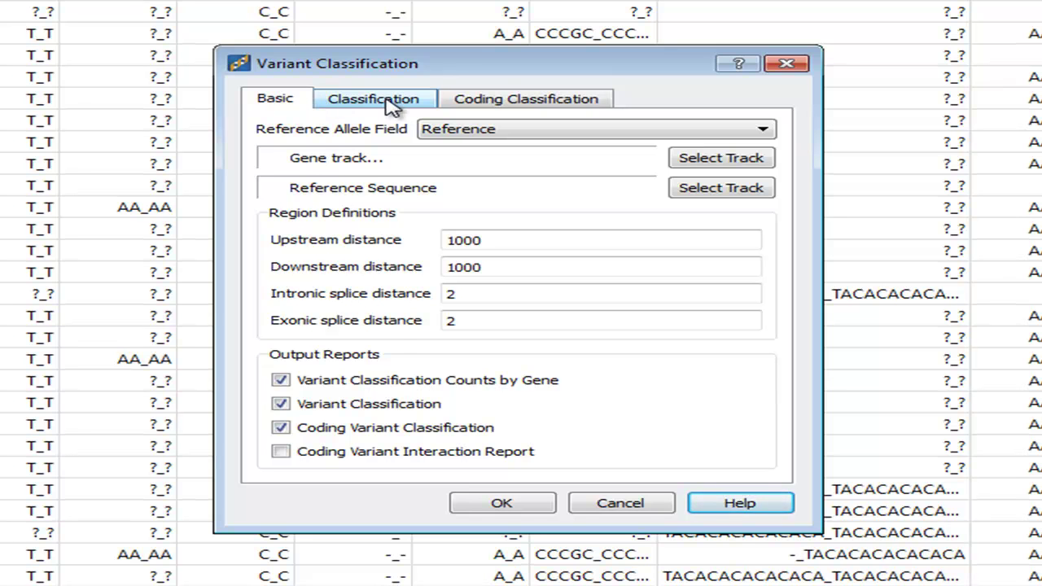
- Review the classification priority settings, then return to the Basic settings
click(420, 104)
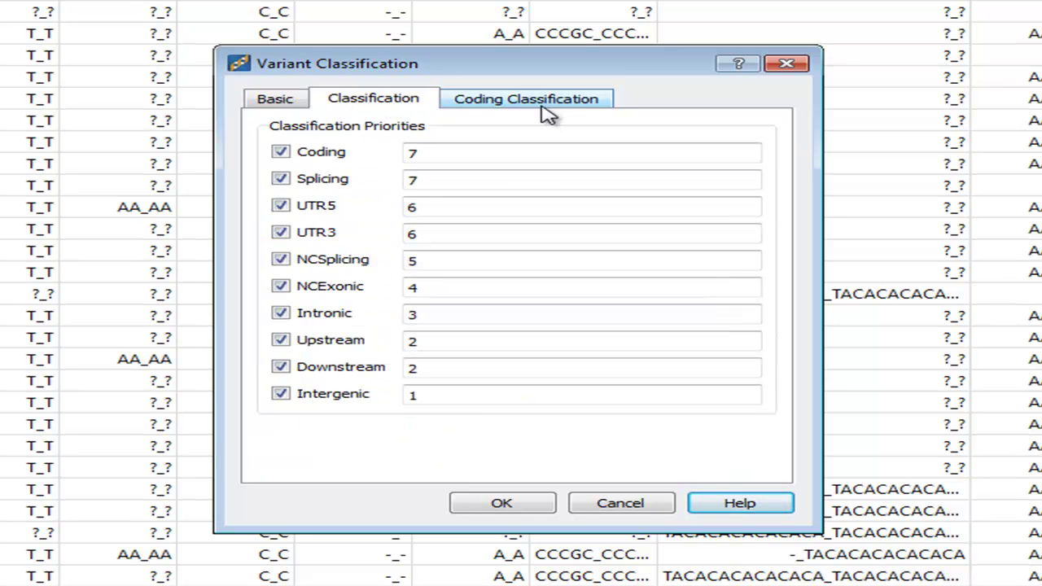
click(477, 155)
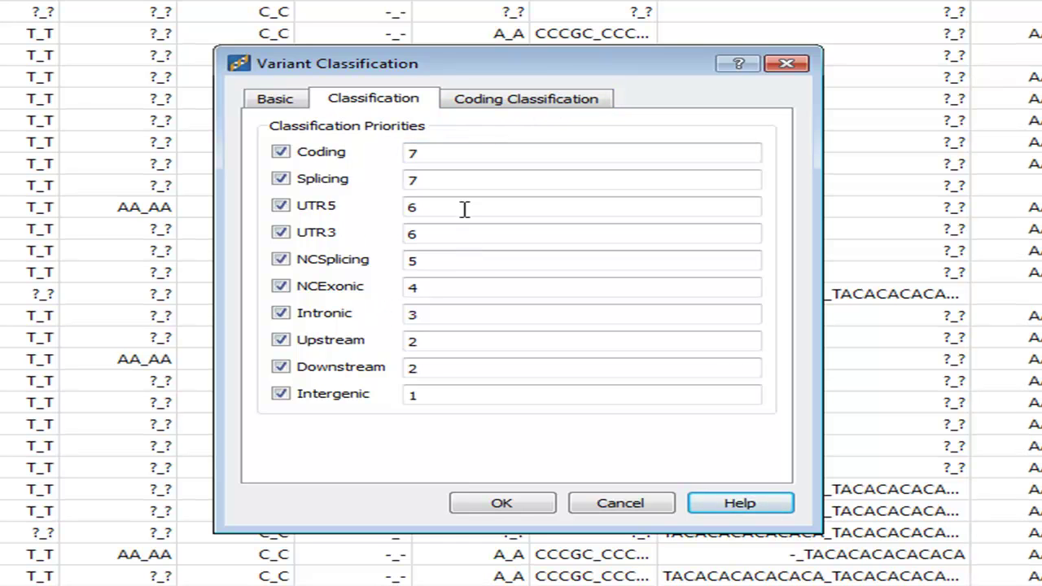
click(277, 101)
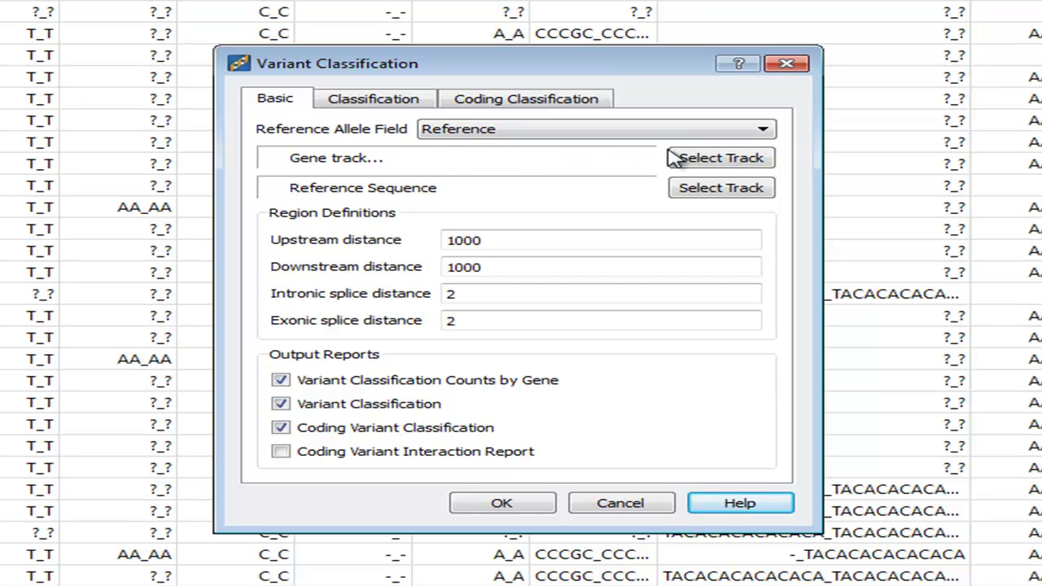
- Set the gene track to RefSeq Genes, UCSC (RefSeqGenes-UCSC_GRCh_37)
click(721, 162)
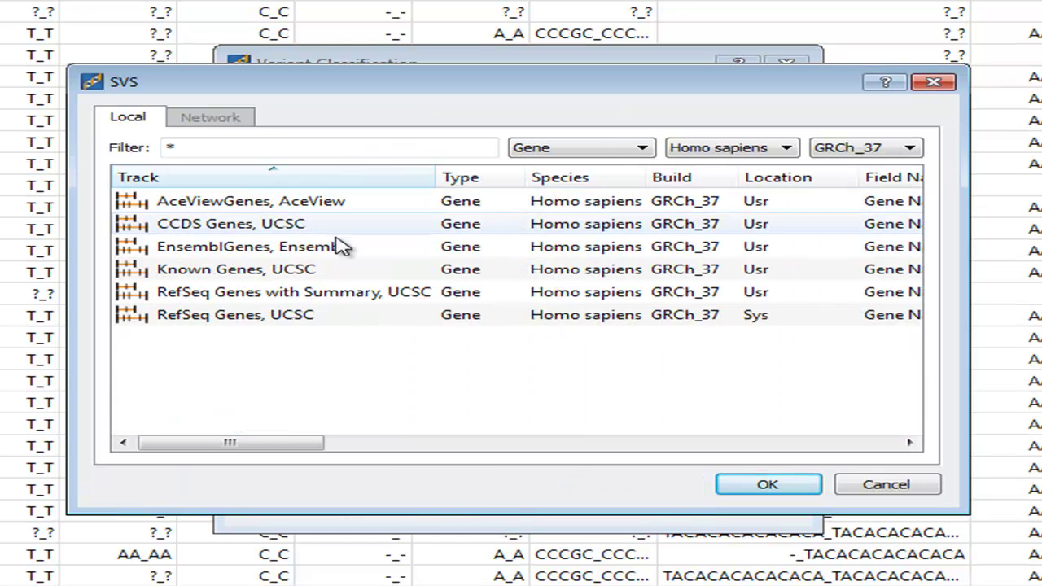
click(278, 316)
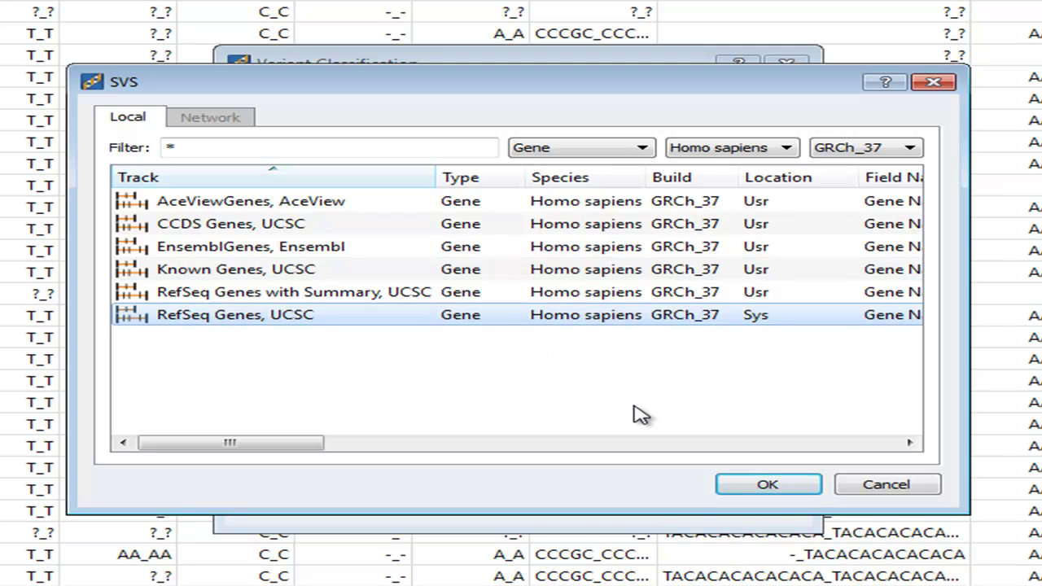
click(790, 484)
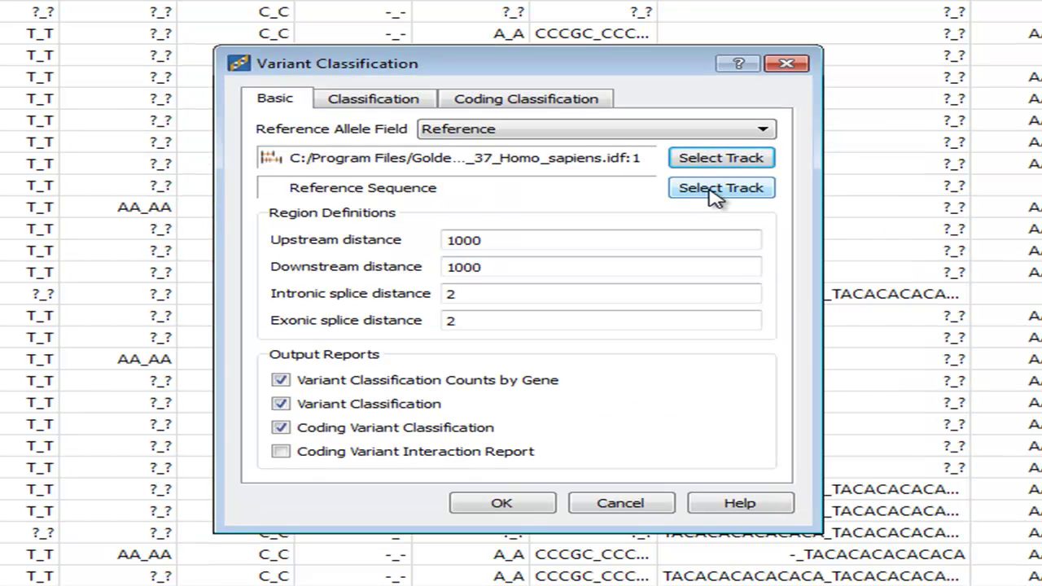
- Set the reference sequence track to UCSC GRCh_37 and widen the dialog to show full track paths
click(715, 194)
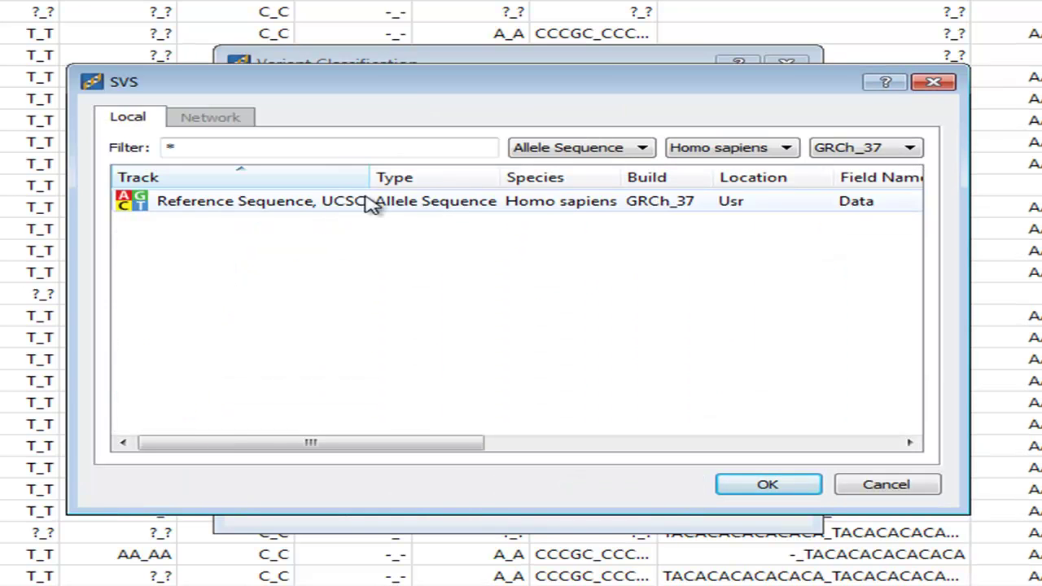
click(328, 205)
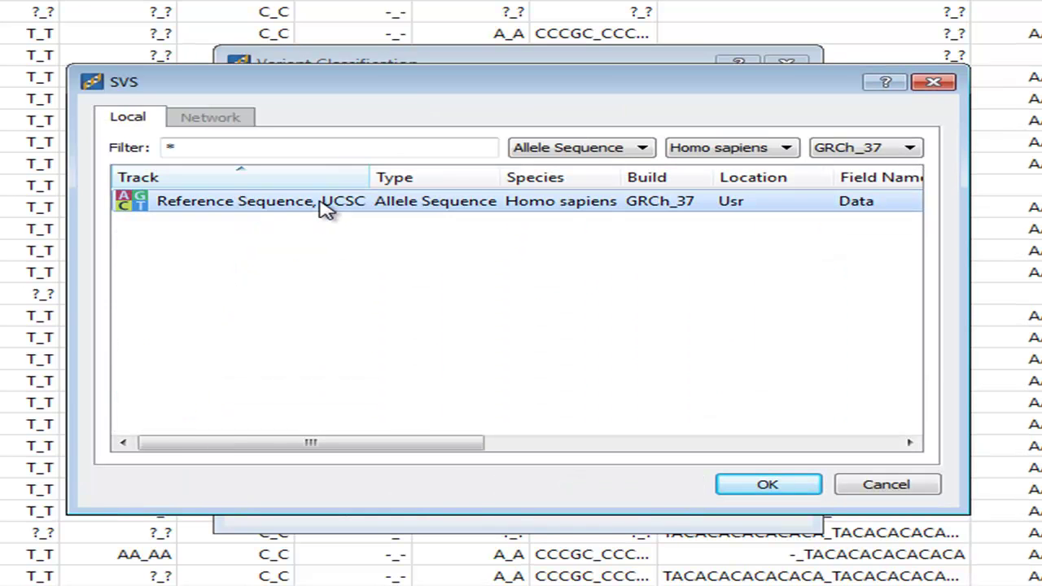
click(796, 485)
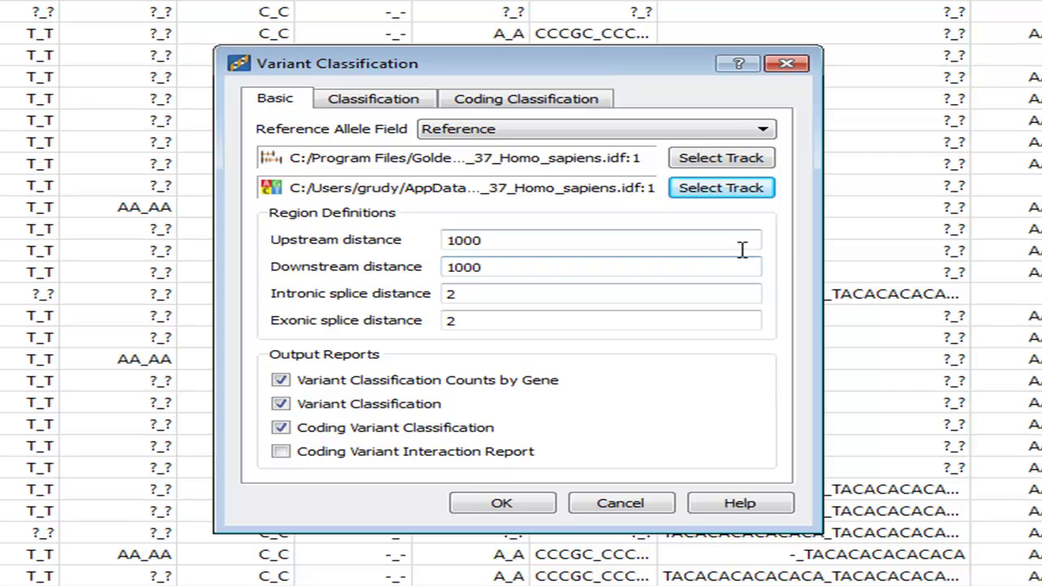
drag(820, 262, 1041, 261)
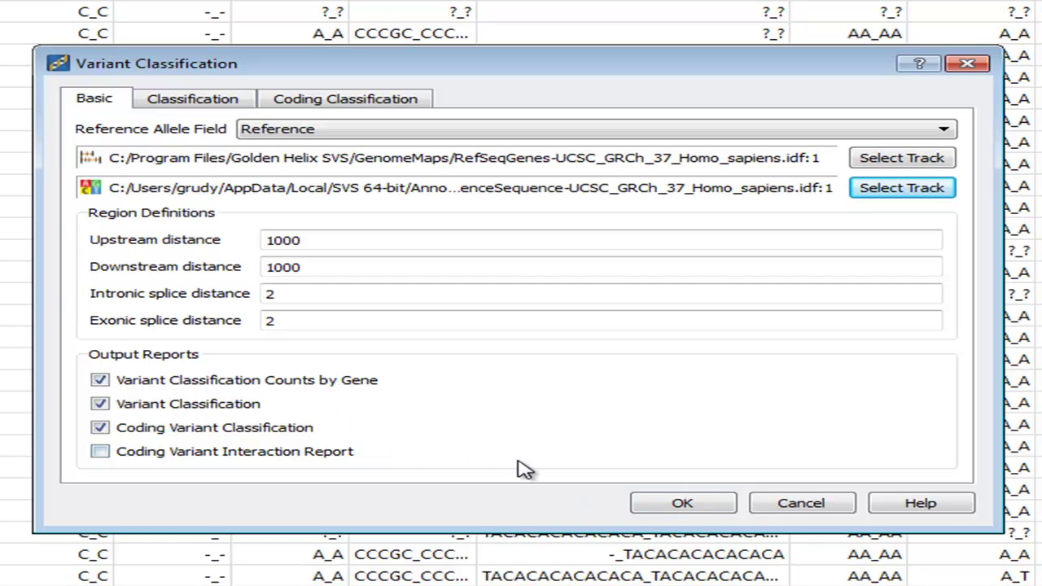
- Run variant classification with these settings, then cancel it from the progress dialog
click(680, 503)
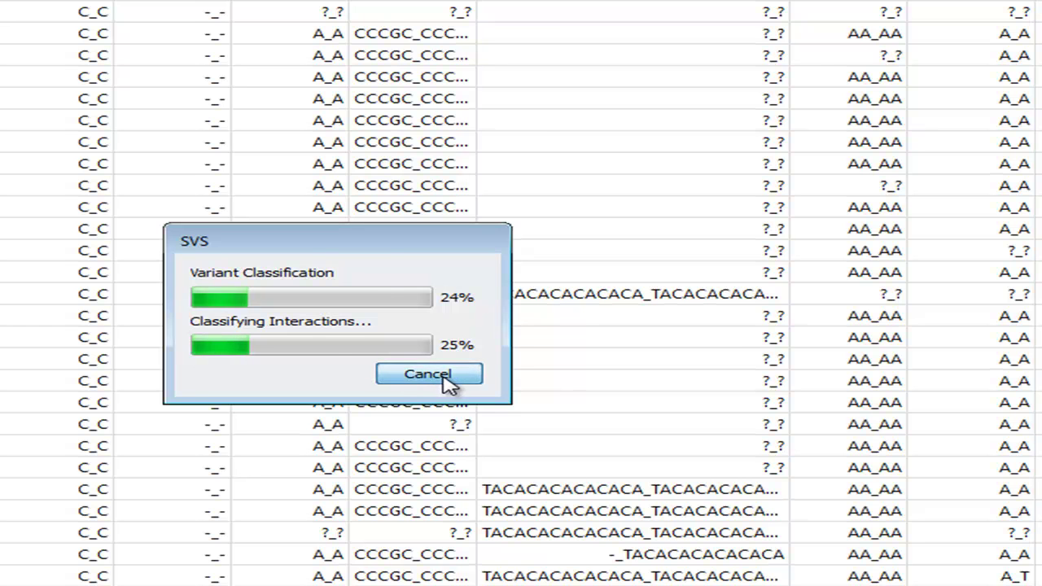
click(469, 368)
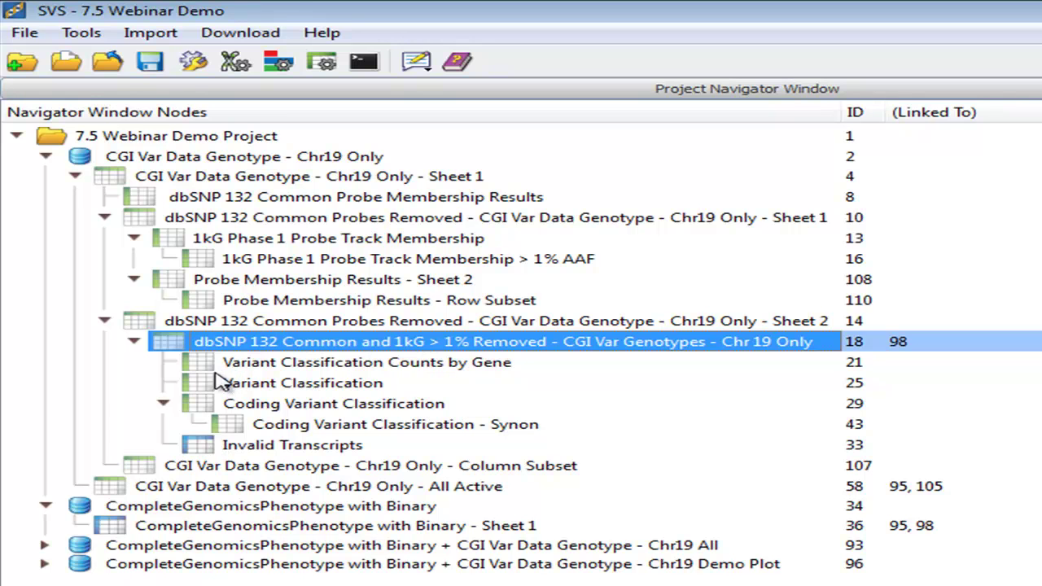
- Open Counts by Gene and sort Splicing,Coding descending, putting MUC16 (93) first, then return to the navigator
click(164, 404)
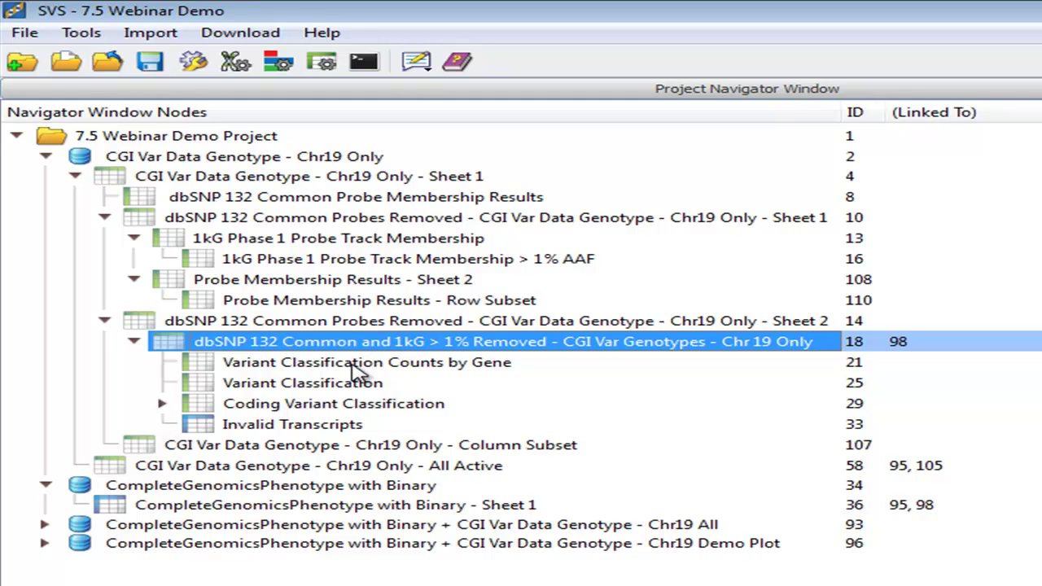
click(354, 364)
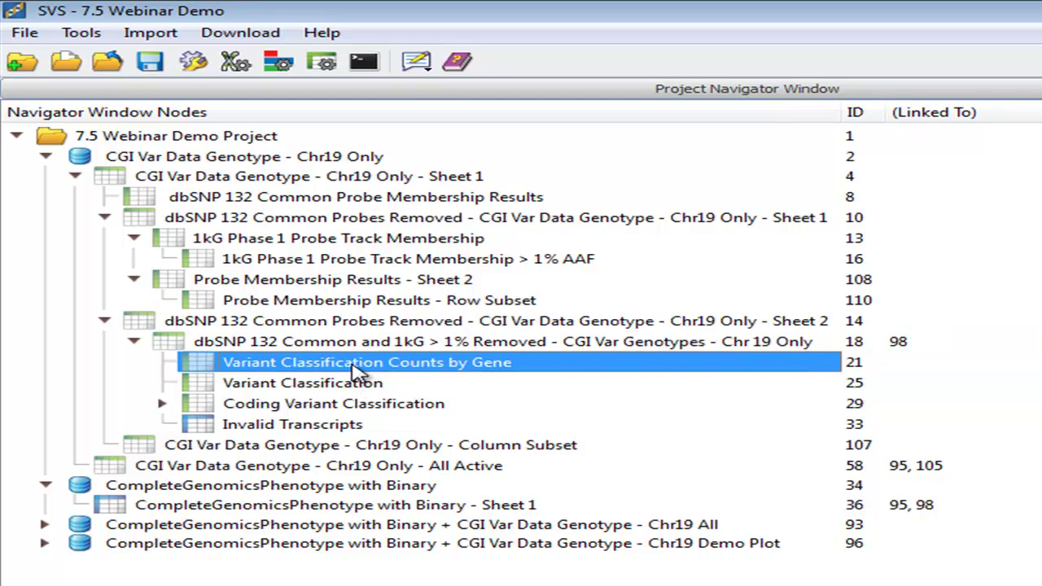
double_click(358, 370)
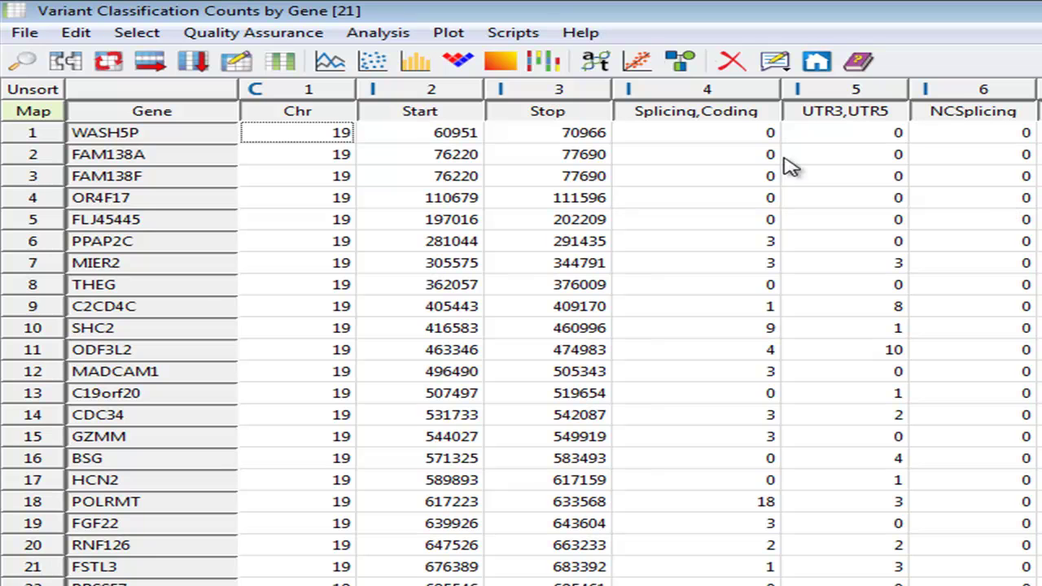
right_click(726, 114)
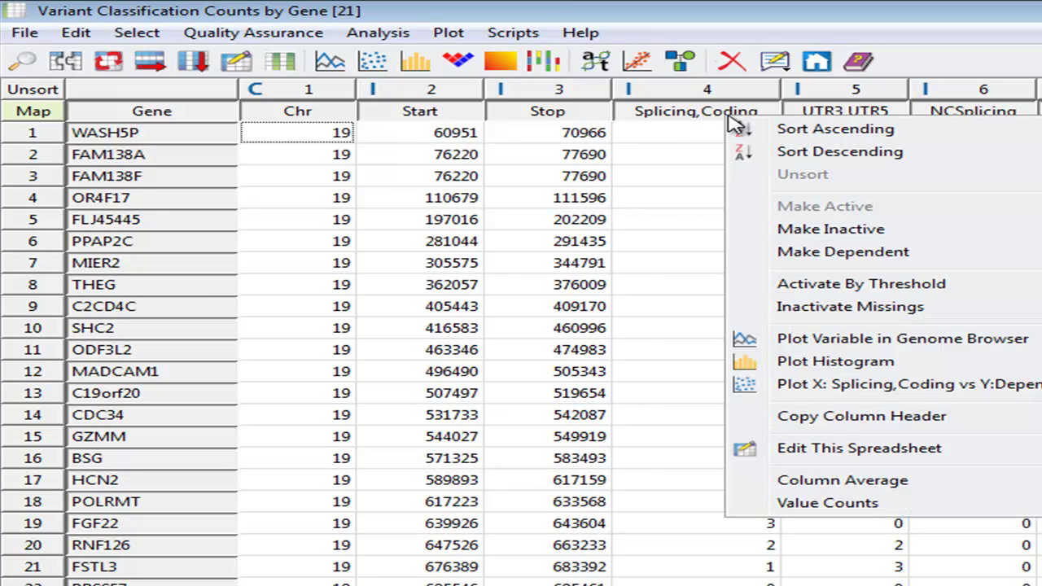
click(887, 168)
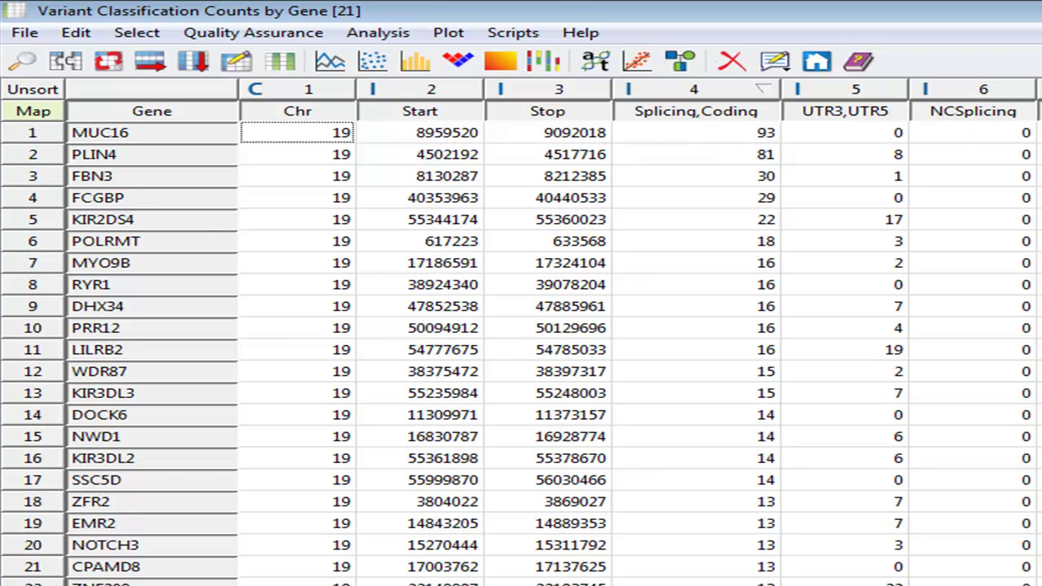
key(alt+Tab)
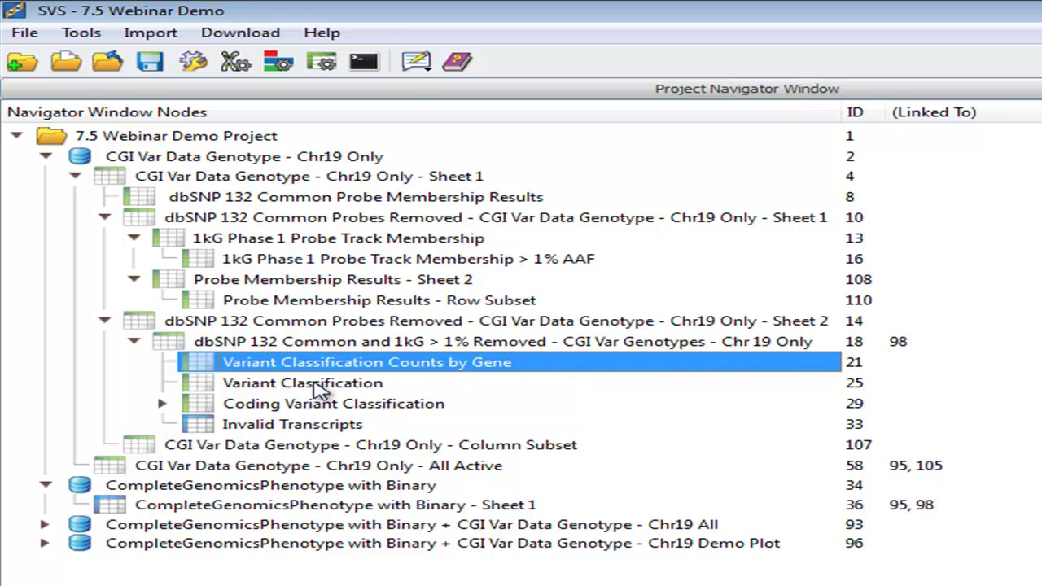
double_click(320, 389)
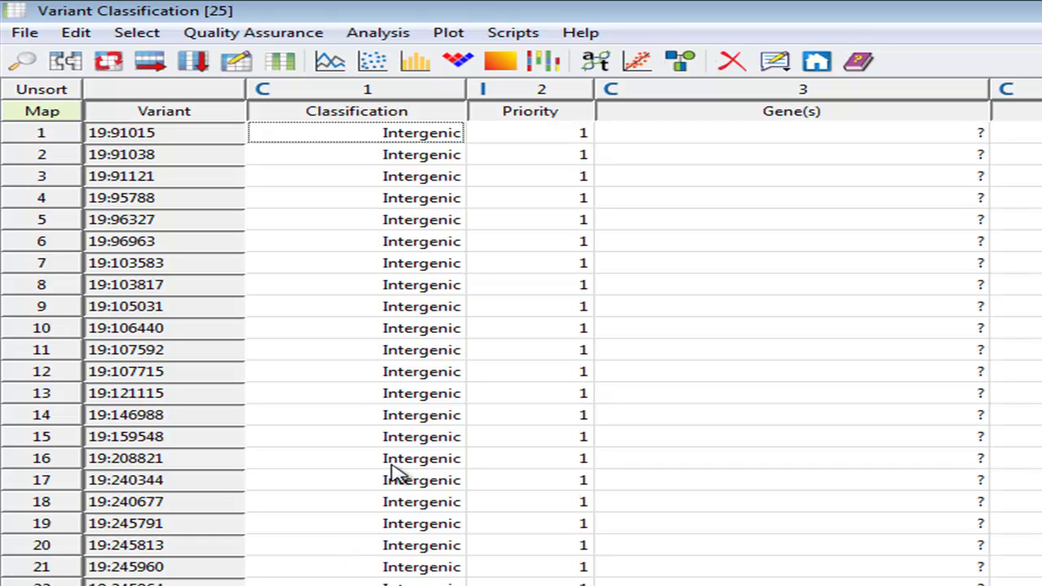
scroll(410, 456, down, 14)
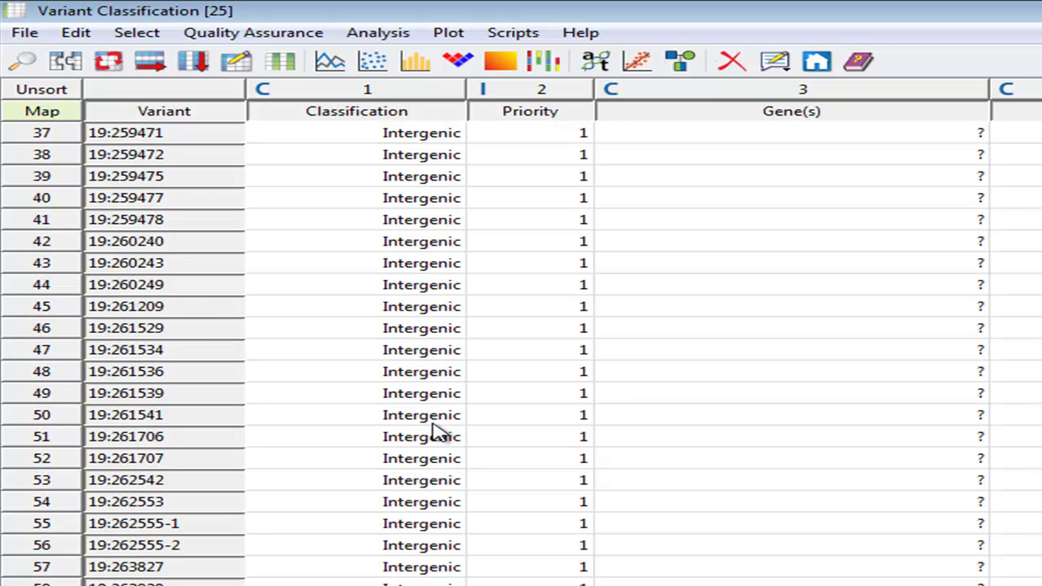
scroll(435, 431, down, 15)
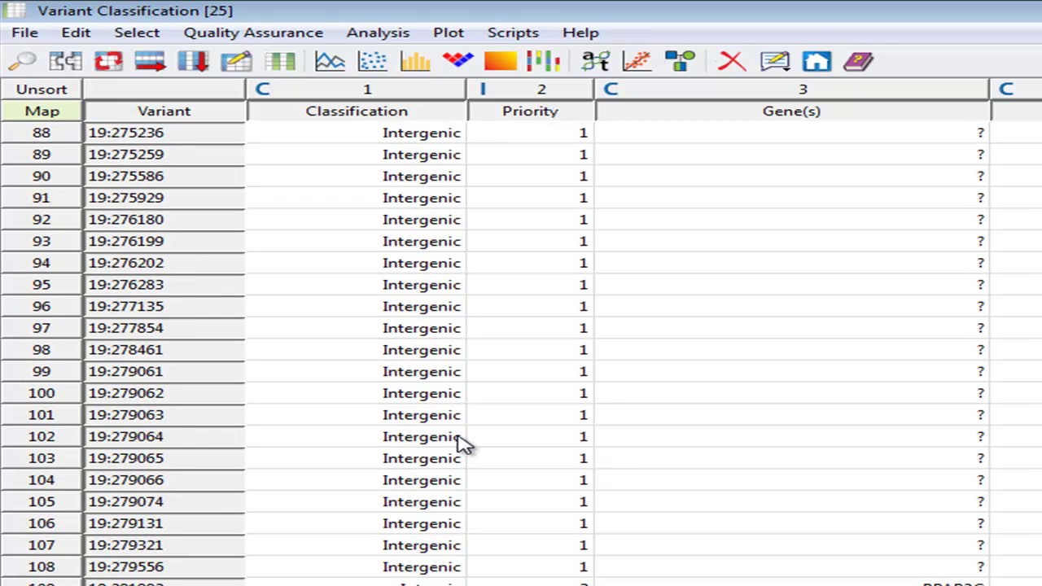
scroll(462, 444, down, 3)
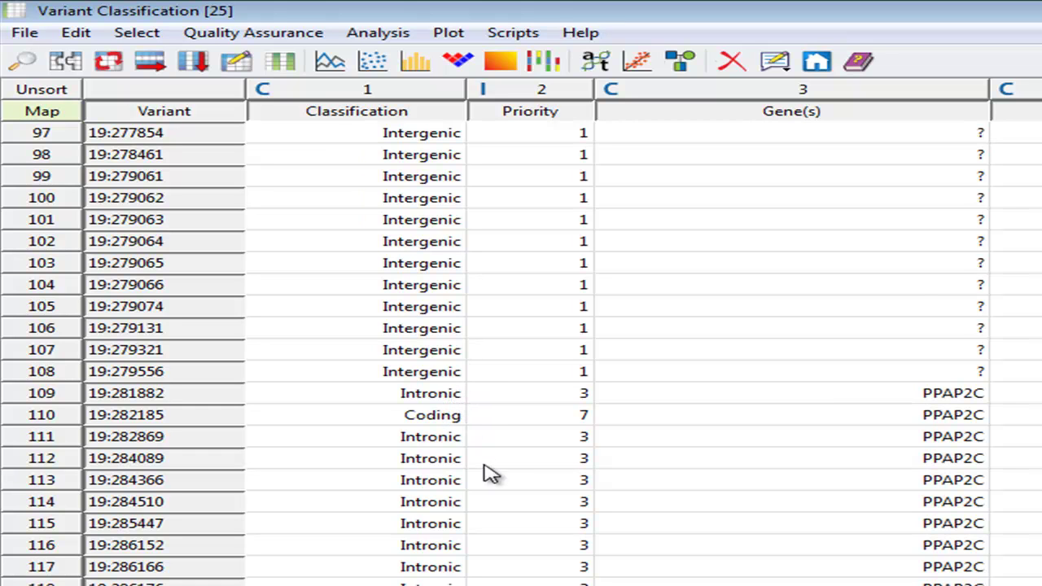
scroll(472, 529, down, 3)
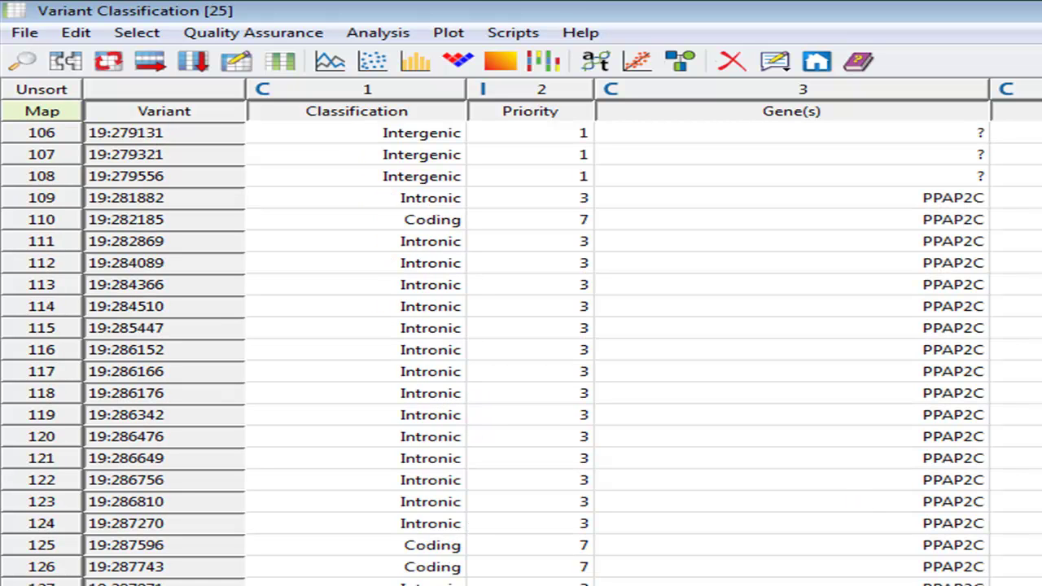
key(alt+Tab)
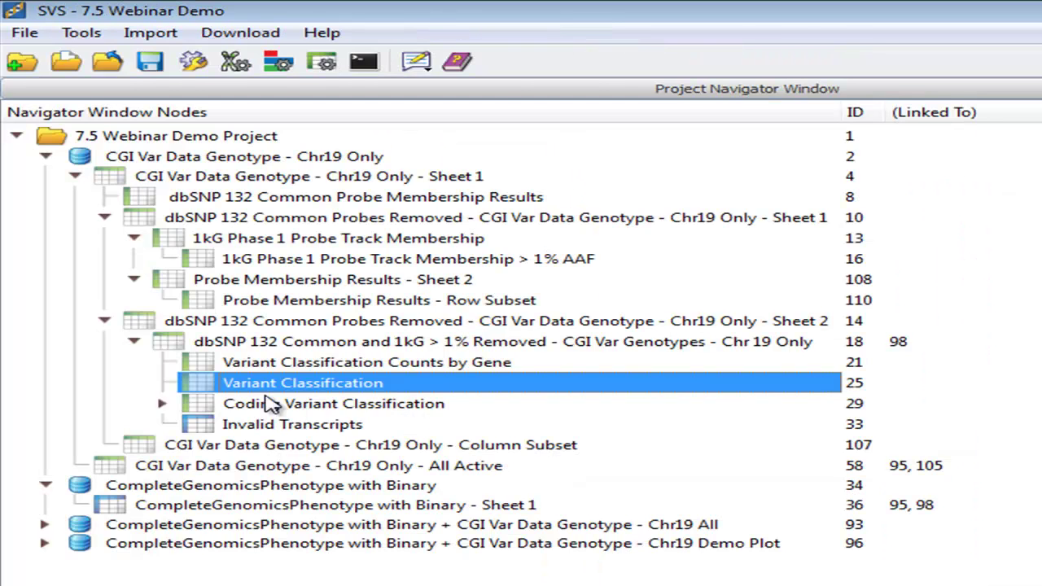
- Open the Coding Variant Classification sheet (111 variants) and maximize its window
double_click(281, 405)
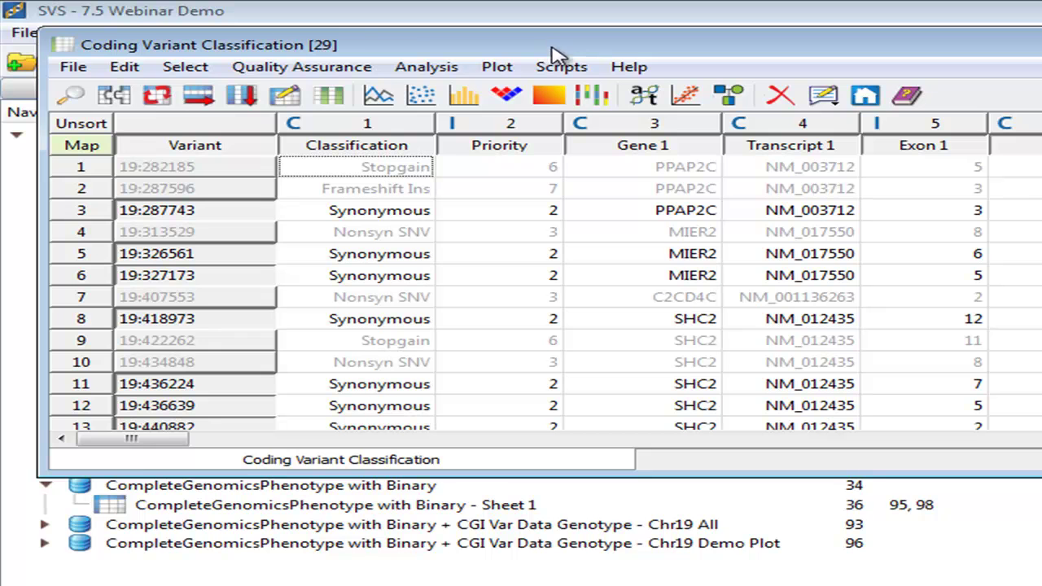
double_click(575, 45)
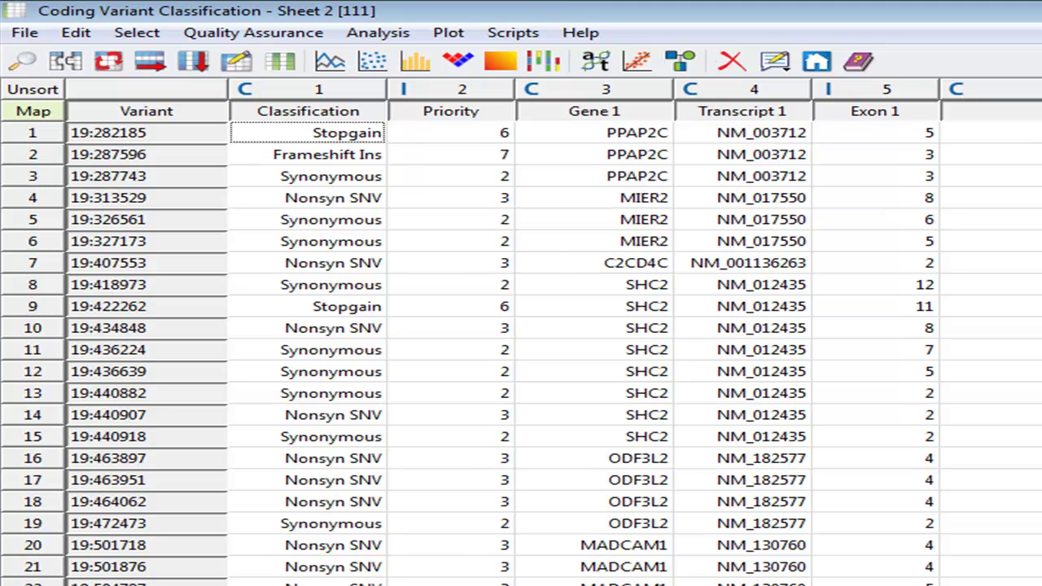
scroll(522, 326, right, 3)
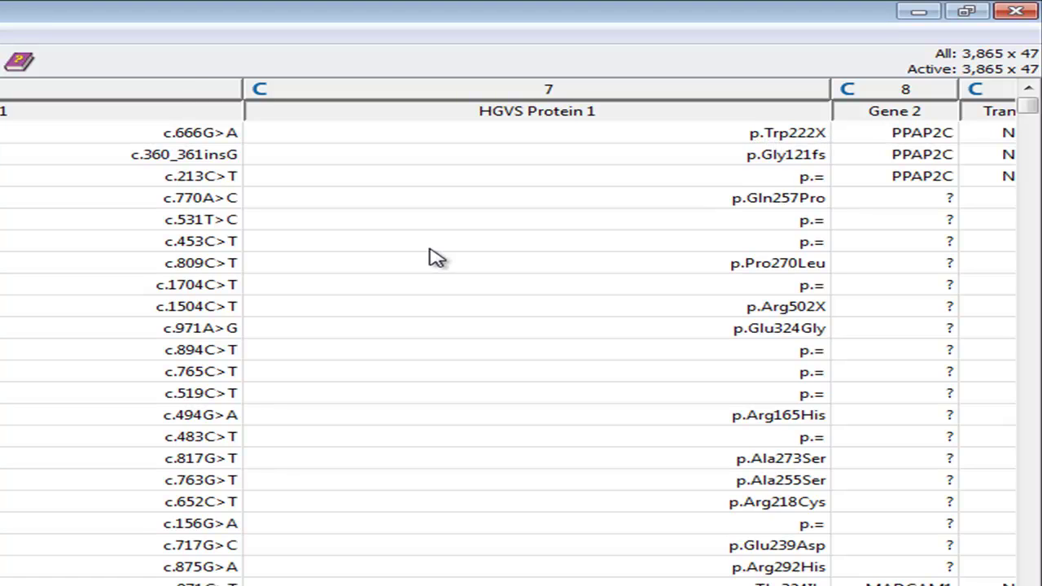
key(Left)
key(Left)
key(Left)
key(Left)
key(Left)
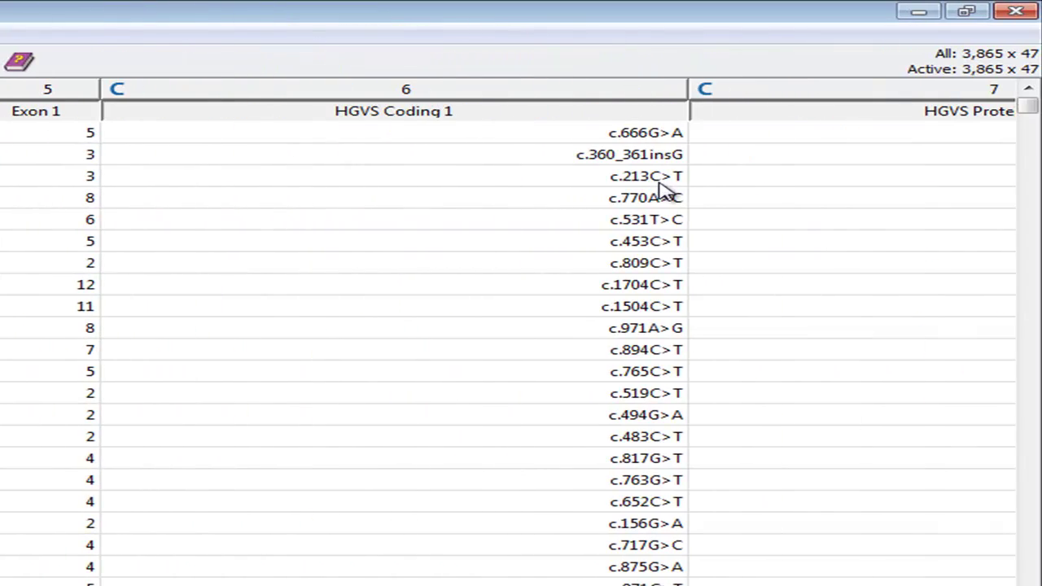
click(660, 184)
scroll(521, 326, right, 5)
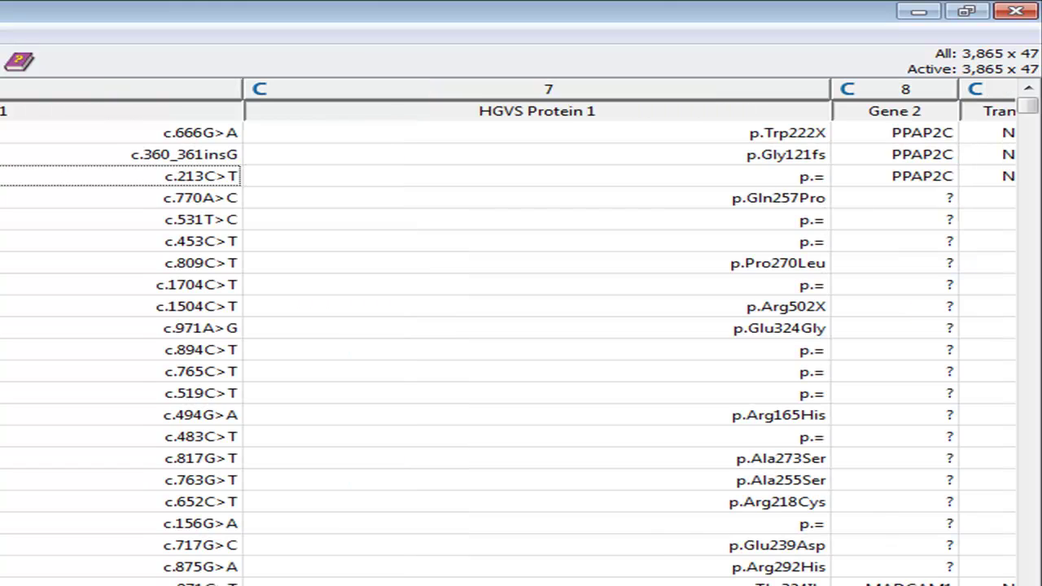
click(775, 178)
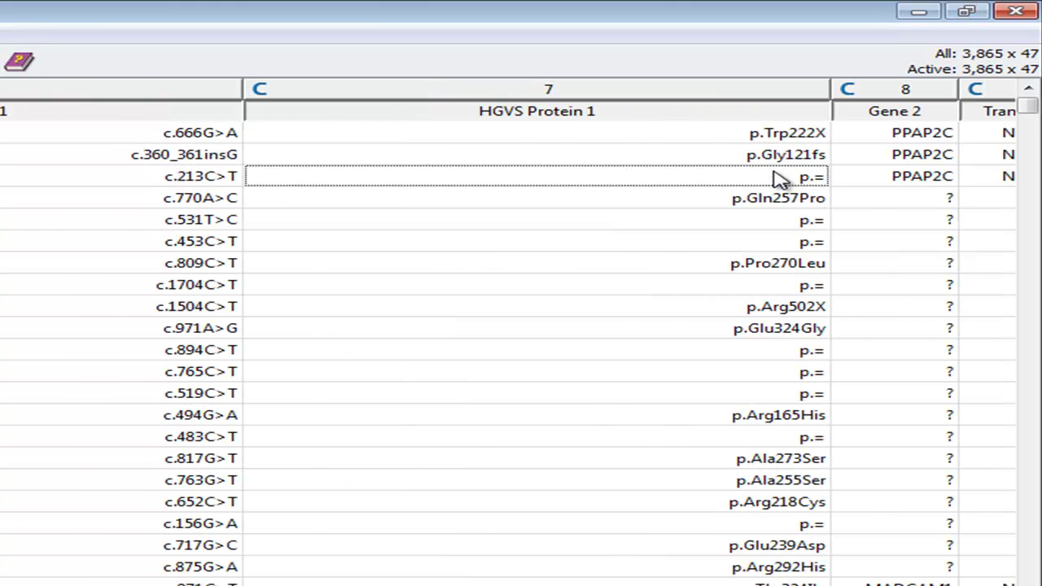
scroll(768, 179, left, 5)
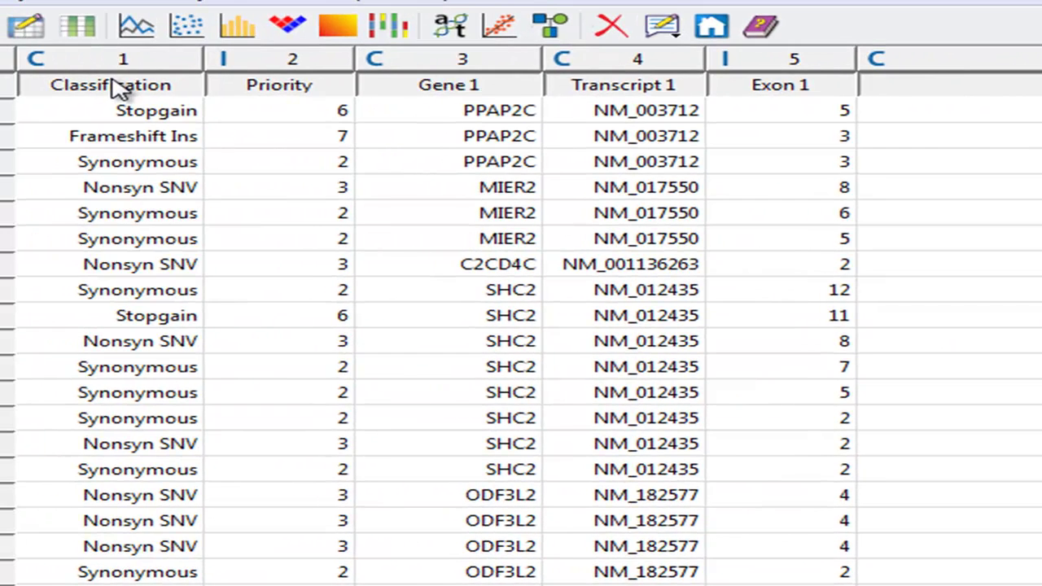
- Show Value Counts for Classification: 1842 Nonsyn SNV, 1440 Synonymous, 40 Stopgain
right_click(121, 92)
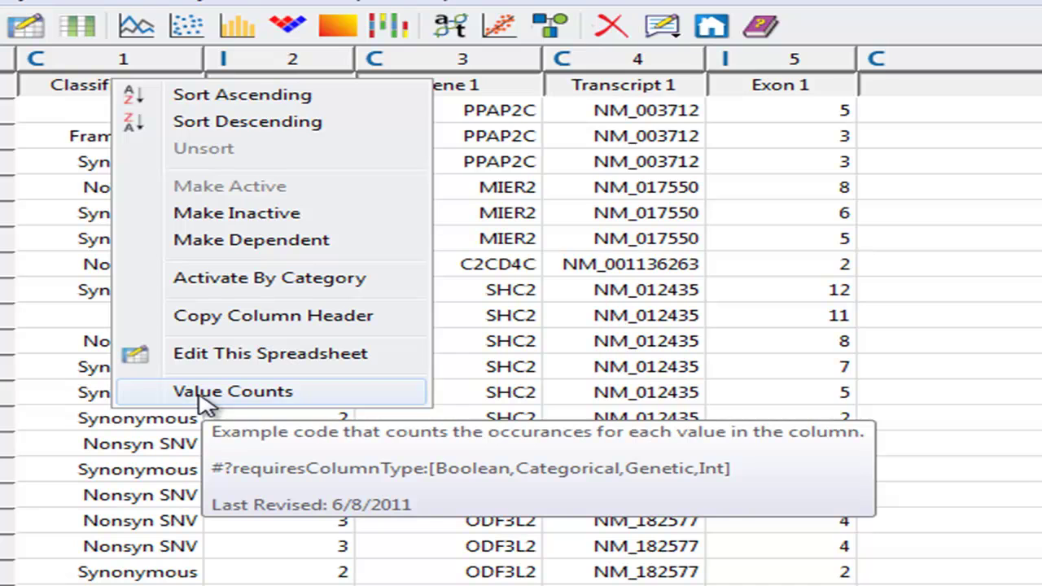
click(233, 391)
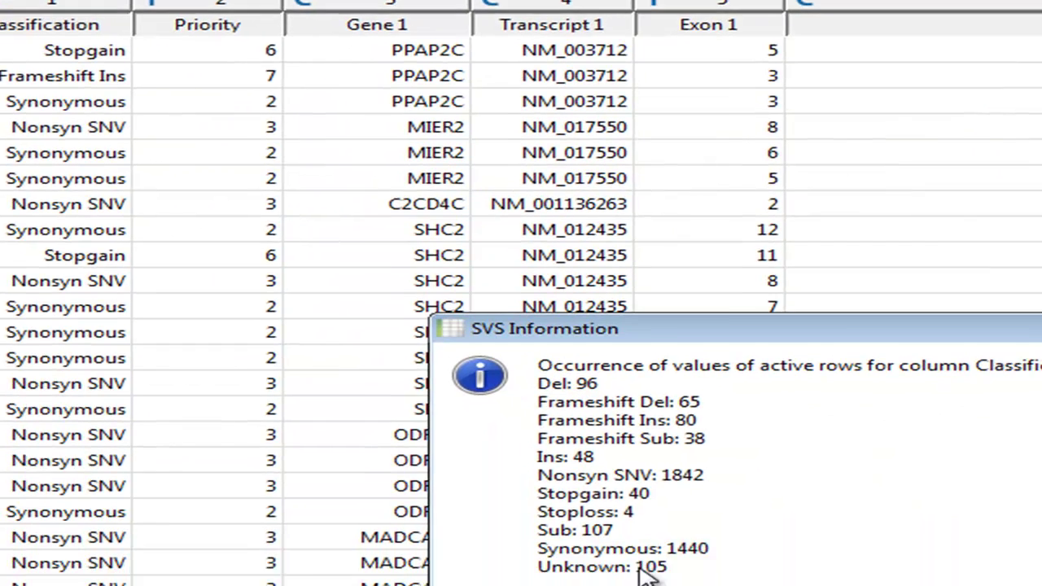